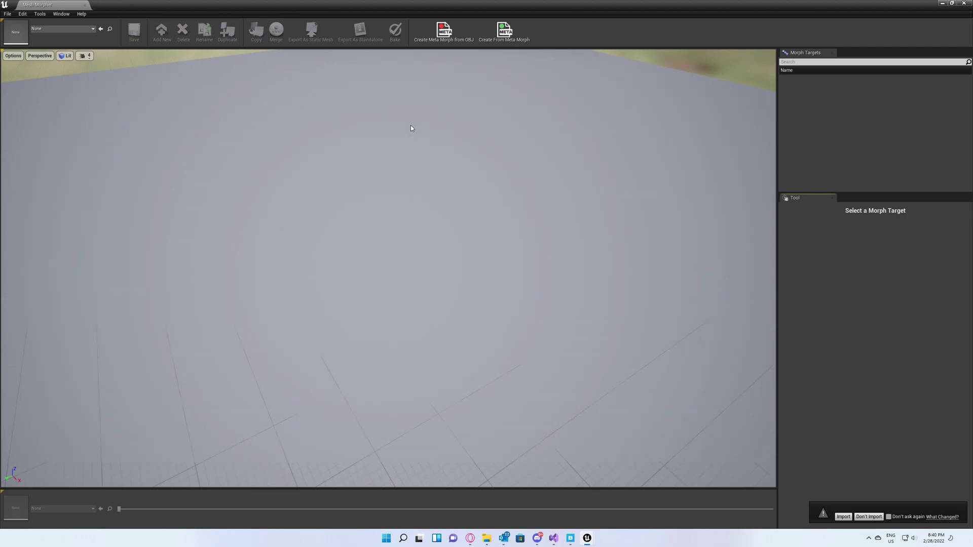
- Pick Ettore_FaceMesh from the Mesh Morpher asset picker so its morph targets are listed
{"action": "left_click", "coordinate": [77, 30]}
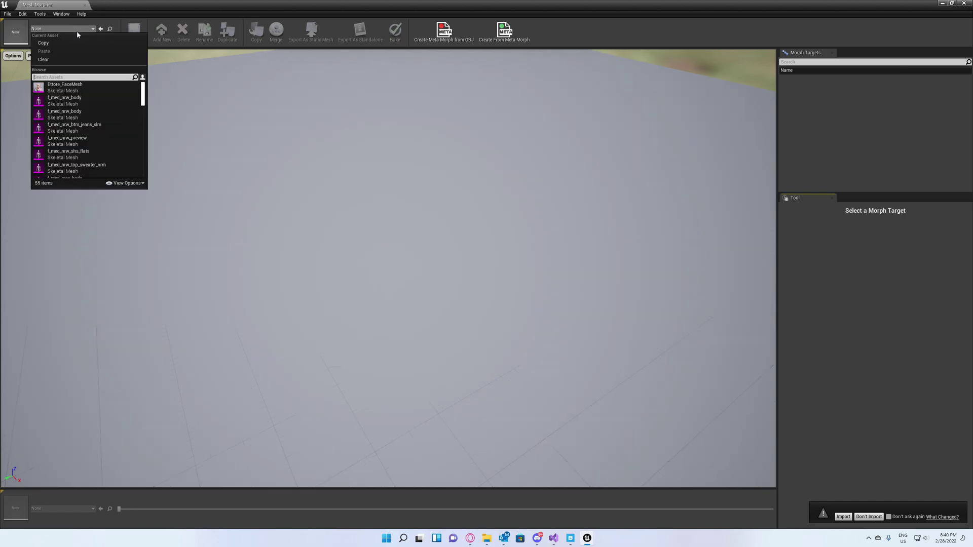
{"action": "left_click", "coordinate": [72, 89]}
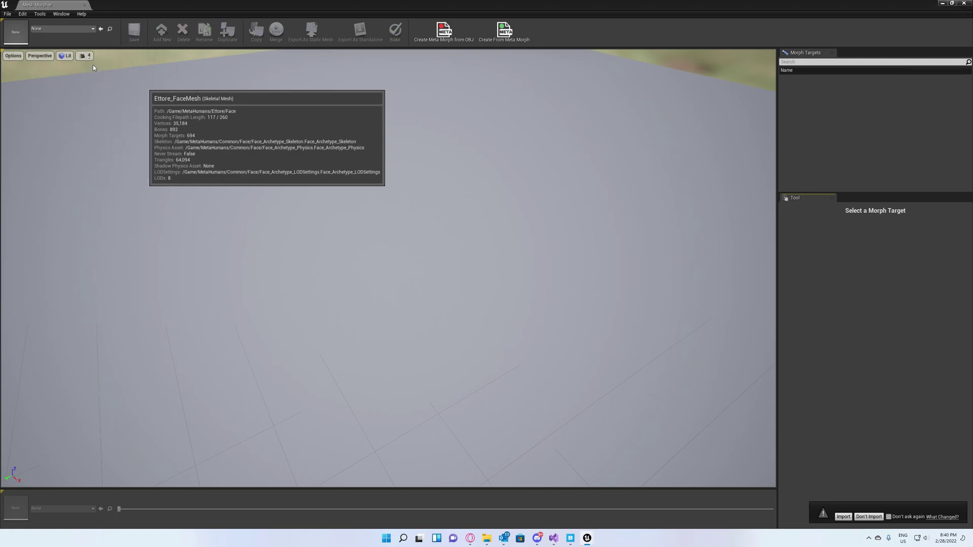
- Export the face as a water-tight OBJ named Ettore_FaceMesh_Original, then start Blender
{"action": "left_click", "coordinate": [41, 16]}
{"action": "mouse_move", "coordinate": [68, 83]}
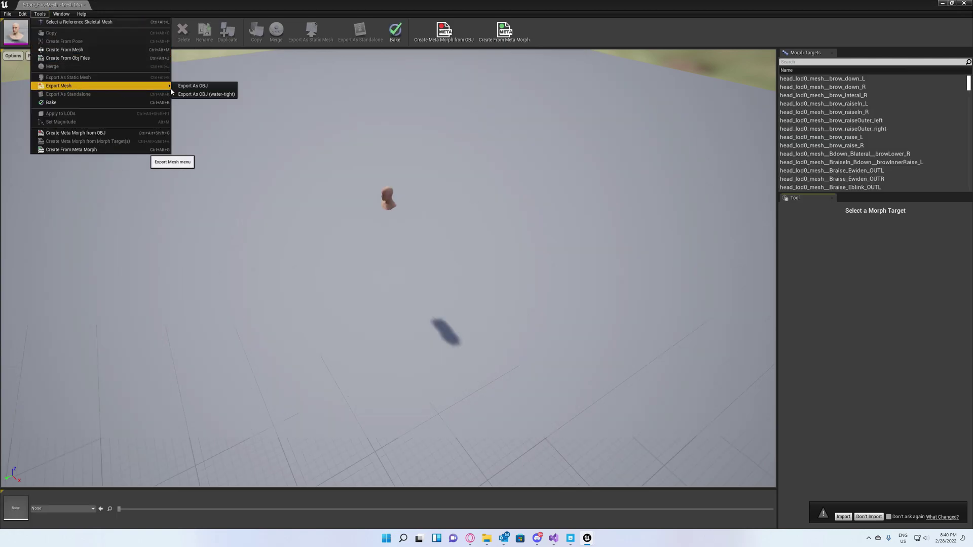
{"action": "left_click", "coordinate": [225, 97]}
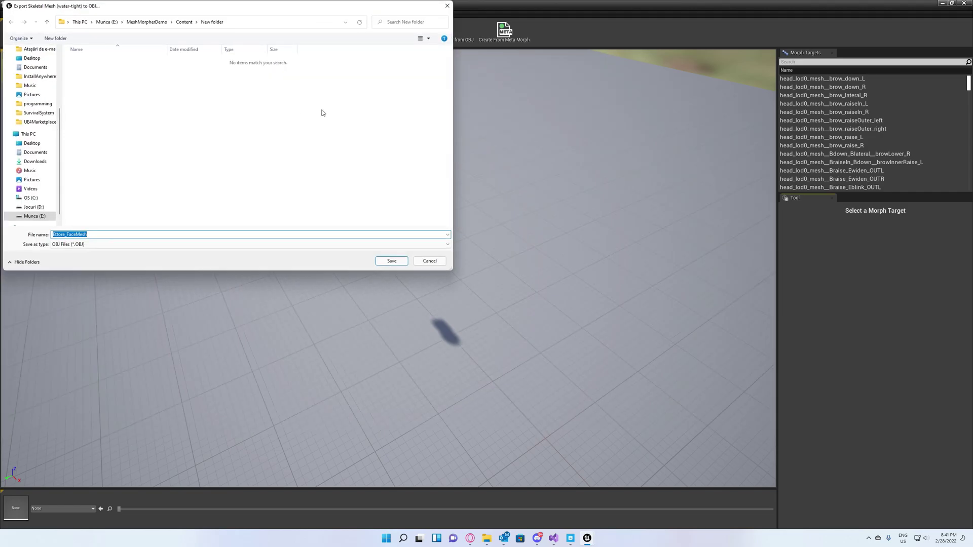
{"action": "left_click", "coordinate": [102, 232]}
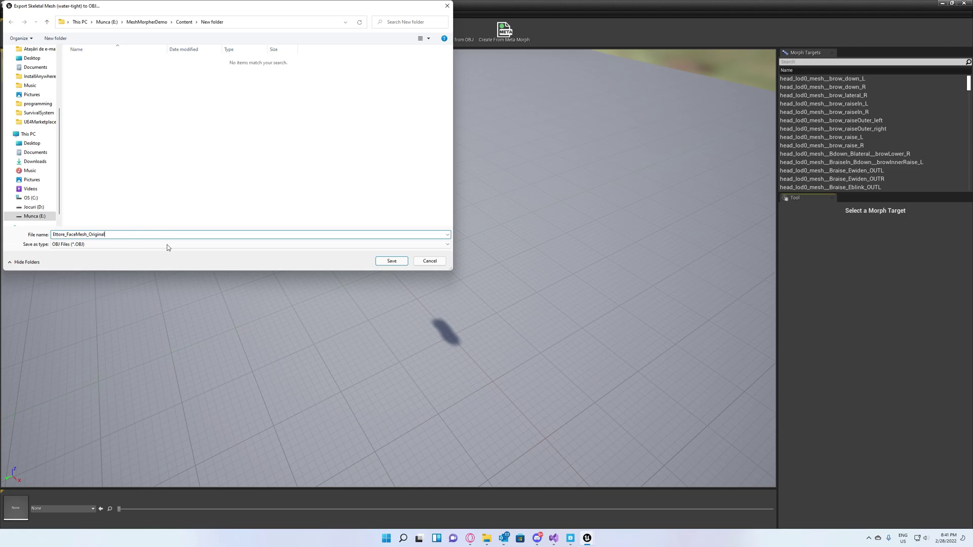
{"action": "left_click", "coordinate": [392, 261]}
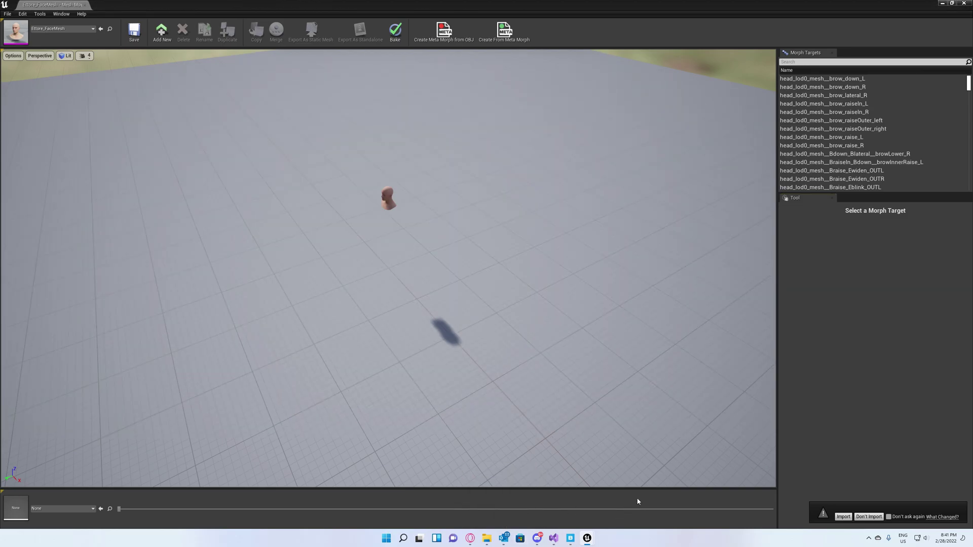
{"action": "left_click", "coordinate": [402, 538]}
- Launch Blender and delete the default Camera, Cube and Light from the scene
{"action": "left_click", "coordinate": [394, 407]}
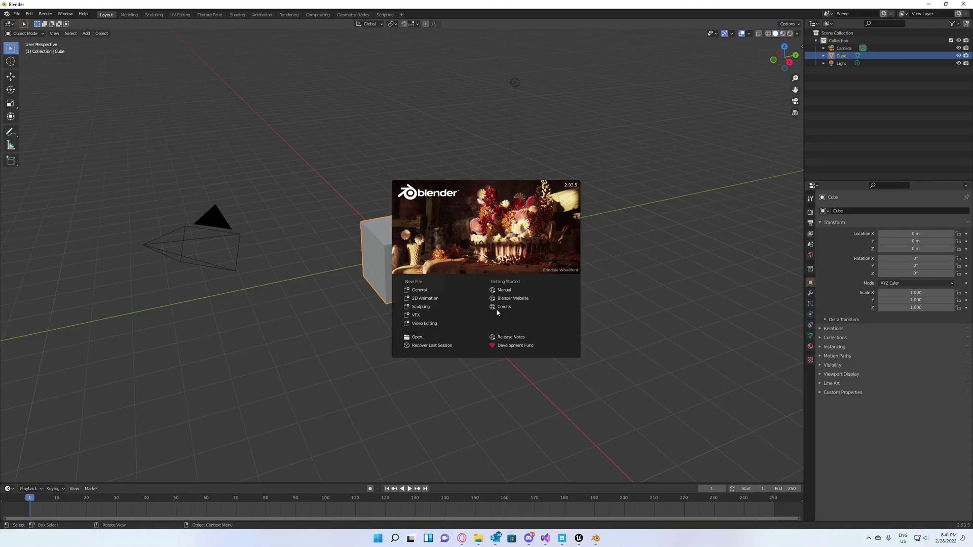
{"action": "left_click", "coordinate": [852, 153]}
{"action": "left_click", "coordinate": [844, 48]}
{"action": "key", "text": "Delete"}
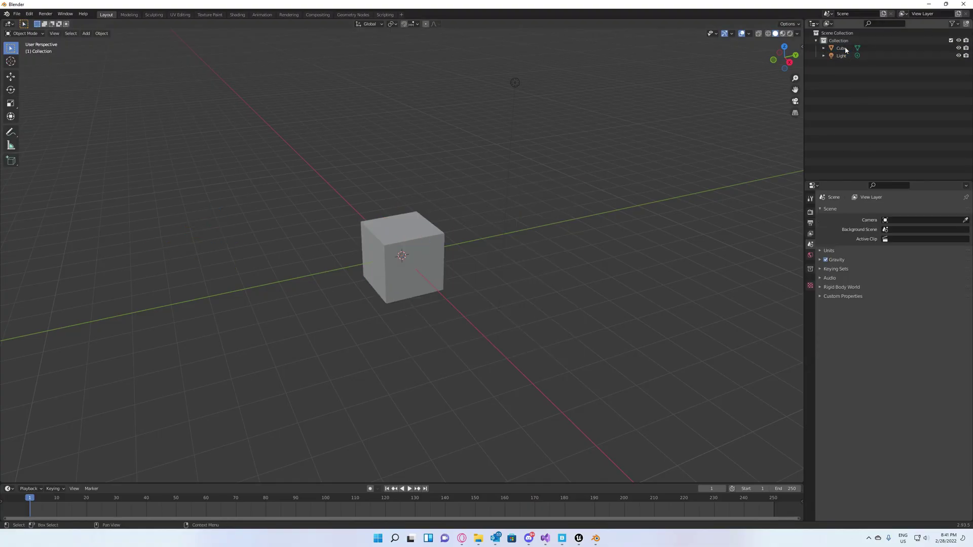
{"action": "left_click", "coordinate": [845, 49]}
{"action": "key", "text": "Delete"}
{"action": "left_click", "coordinate": [846, 48]}
{"action": "key", "text": "Delete"}
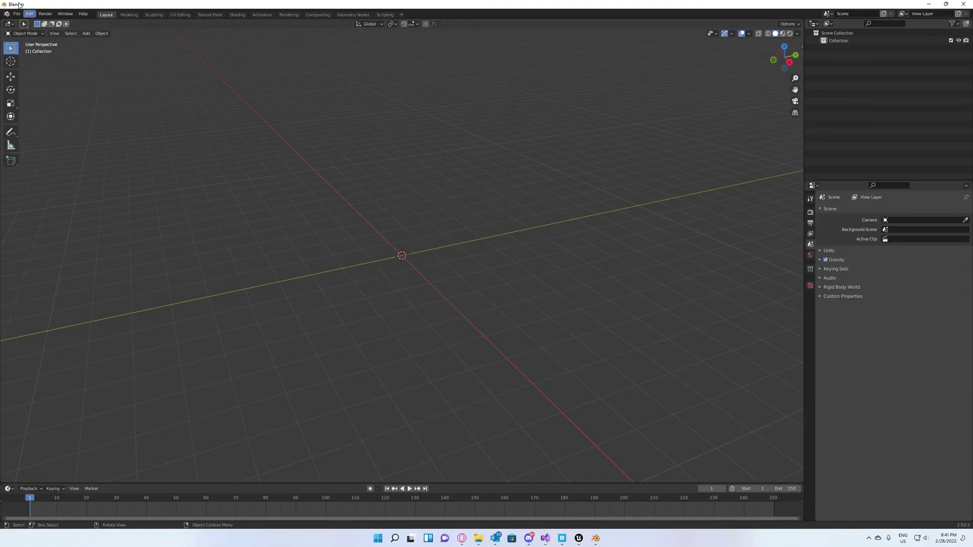
- Import Ettore_FaceMesh_Original.OBJ from the New folder as Wavefront OBJ with -X Forward
{"action": "left_click", "coordinate": [15, 13]}
{"action": "mouse_move", "coordinate": [40, 117]}
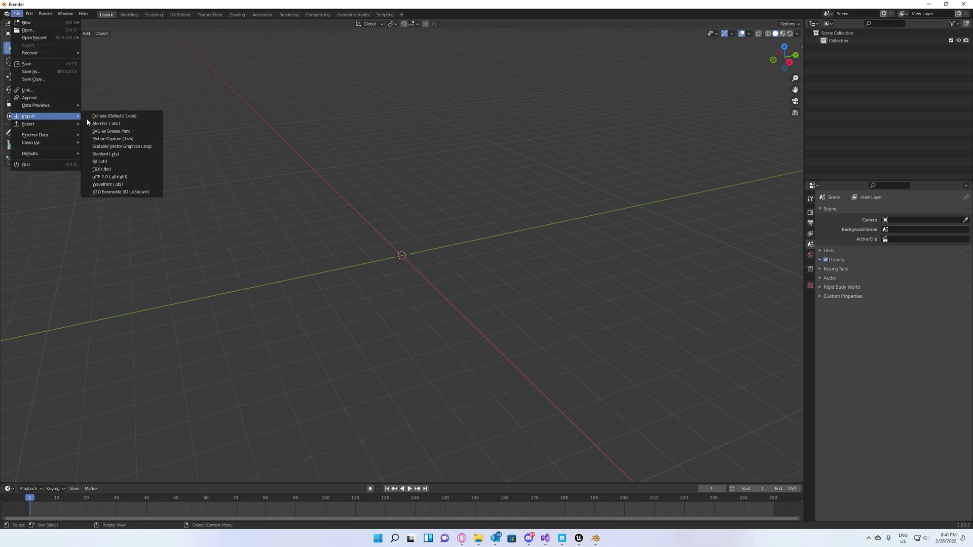
{"action": "left_click", "coordinate": [118, 188]}
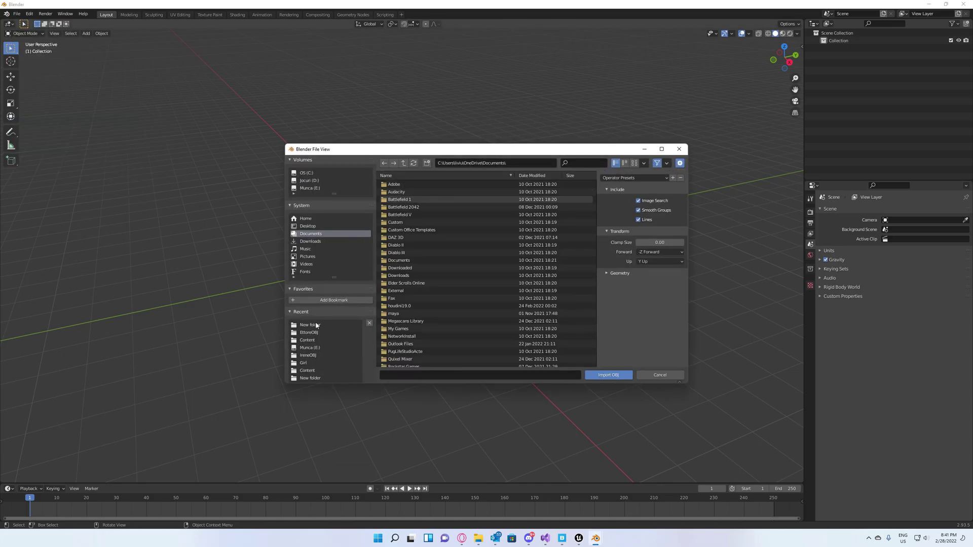
{"action": "double_click", "coordinate": [425, 200]}
{"action": "left_click", "coordinate": [425, 184]}
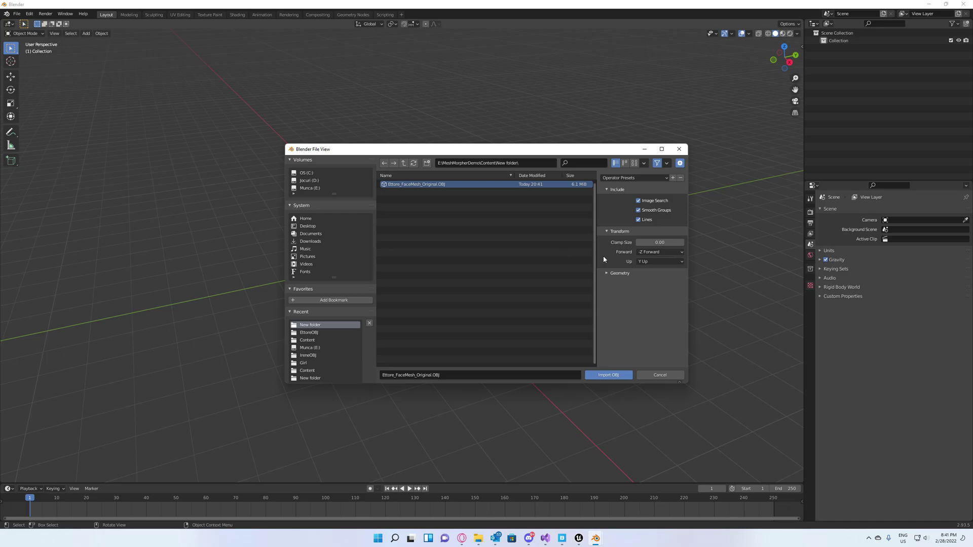
{"action": "left_click", "coordinate": [658, 251]}
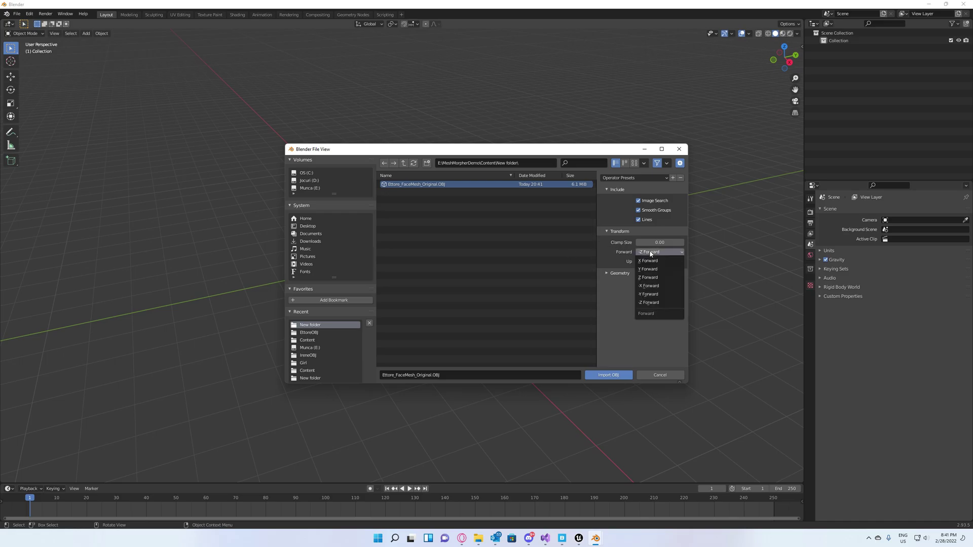
{"action": "left_click", "coordinate": [651, 287]}
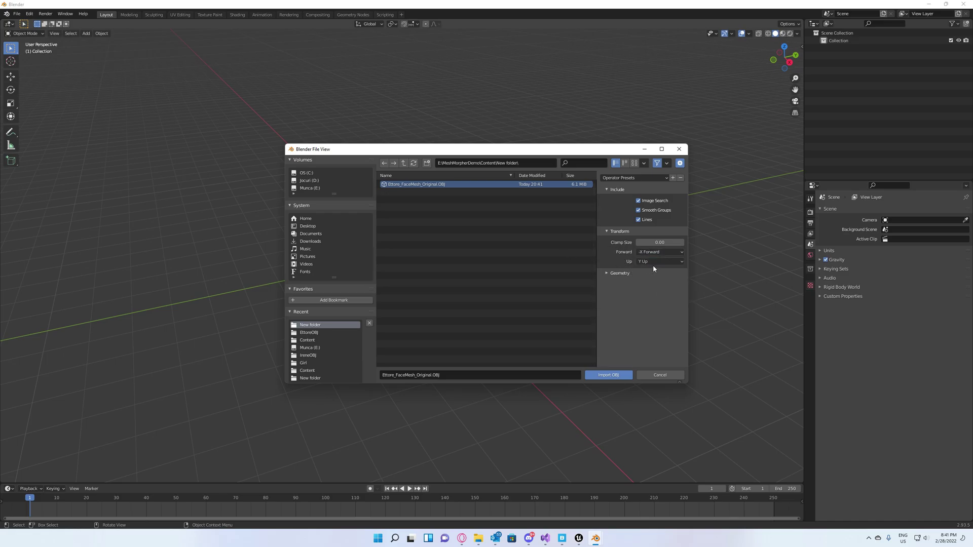
{"action": "left_click", "coordinate": [606, 379]}
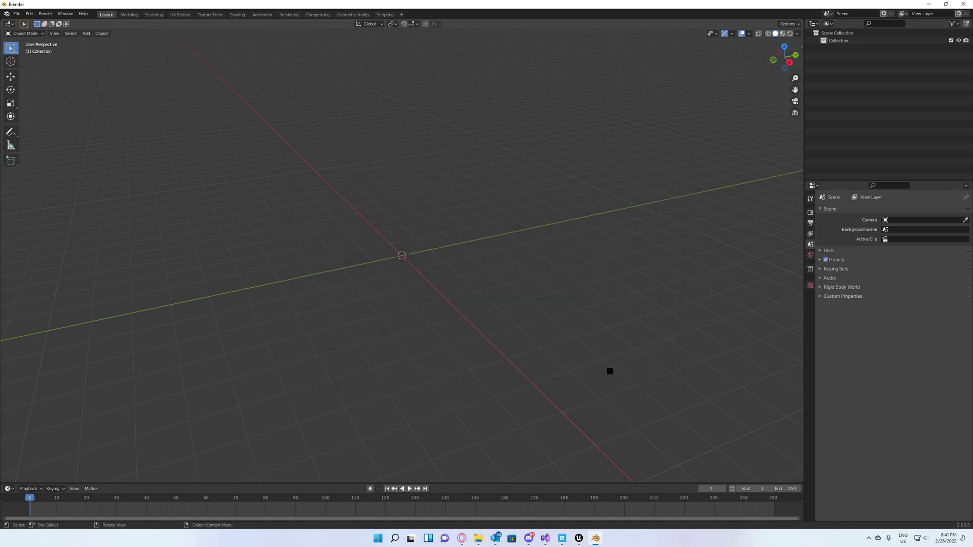
- Locate the head, then select objects 0–8 in the outliner and join them into one object
{"action": "left_click", "coordinate": [841, 115]}
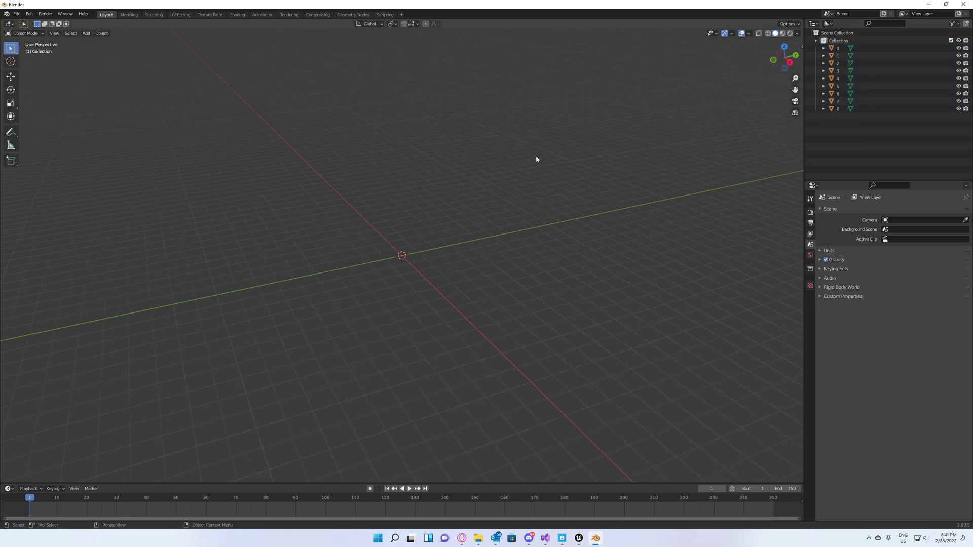
{"action": "scroll", "coordinate": [535, 164], "scroll_direction": "down", "scroll_amount": 5}
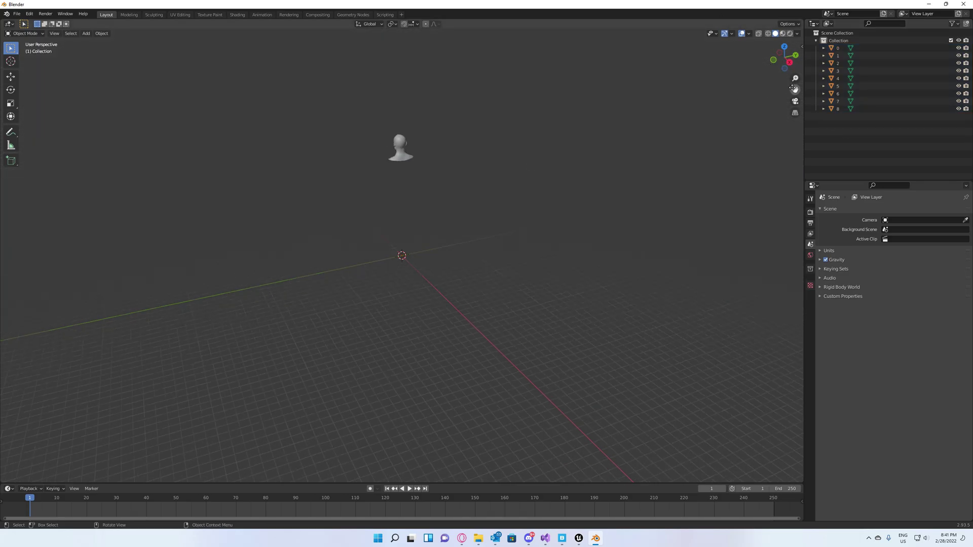
{"action": "left_click_drag", "start_coordinate": [794, 89], "coordinate": [823, 183]}
{"action": "middle_click_drag", "start_coordinate": [345, 271], "coordinate": [380, 185]}
{"action": "scroll", "coordinate": [380, 185], "scroll_direction": "up", "scroll_amount": 4}
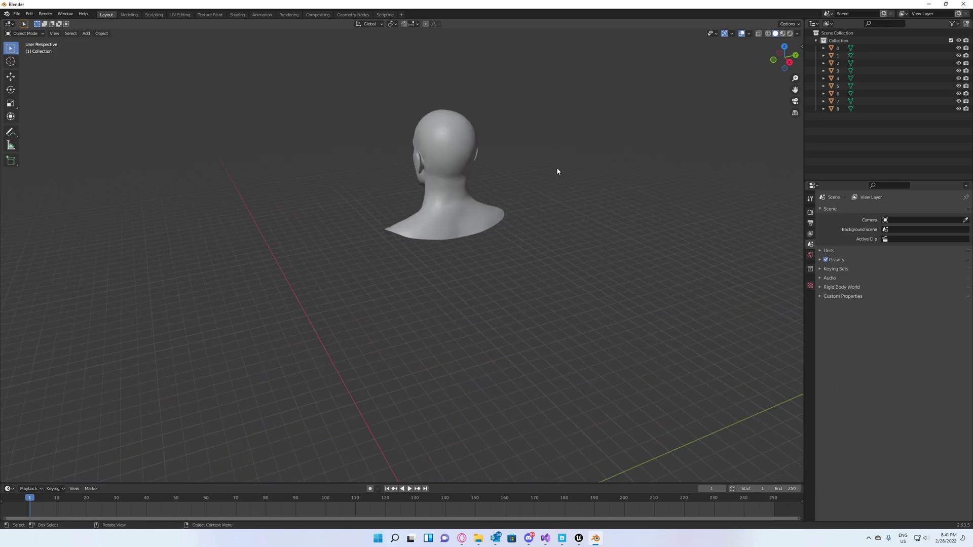
{"action": "left_click_drag", "start_coordinate": [788, 58], "coordinate": [530, 107]}
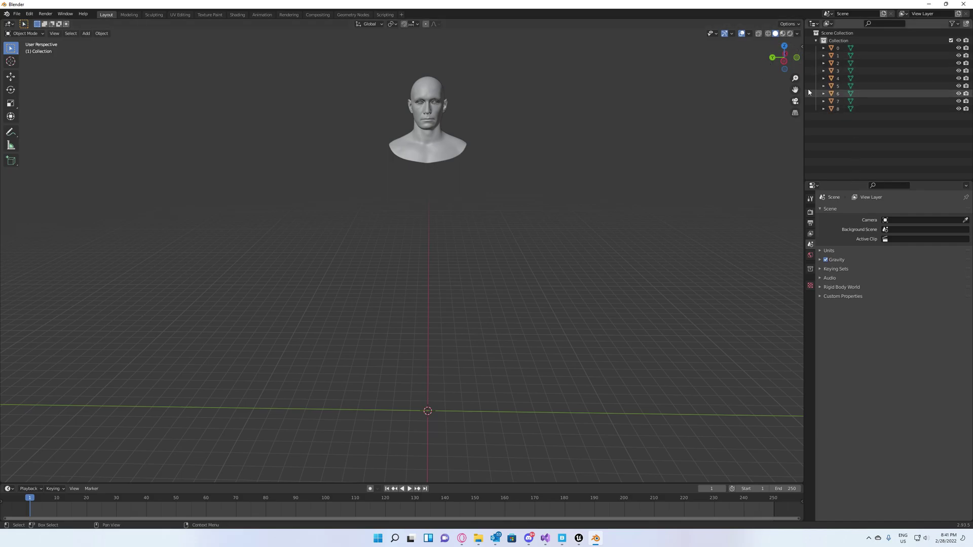
{"action": "left_click", "coordinate": [838, 109]}
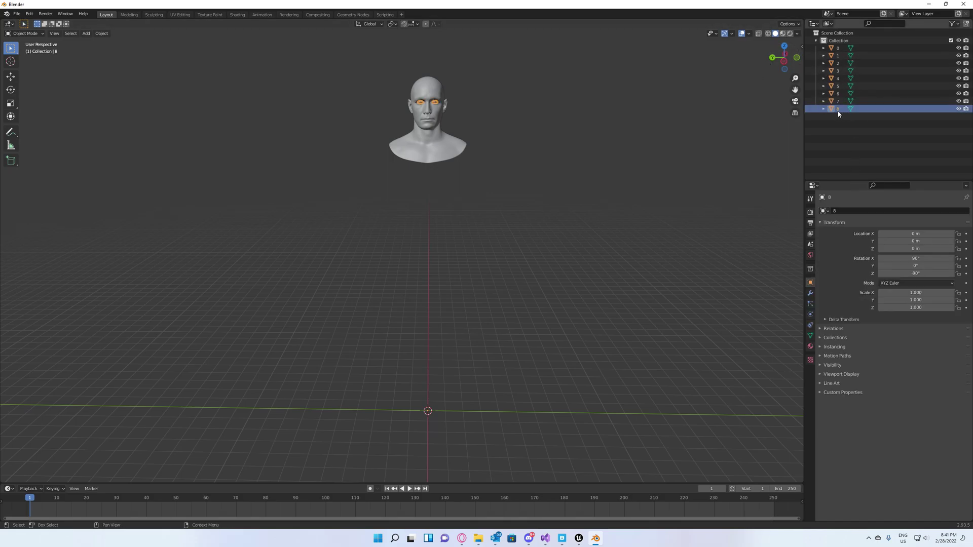
{"action": "left_click_drag", "start_coordinate": [838, 113], "coordinate": [840, 48]}
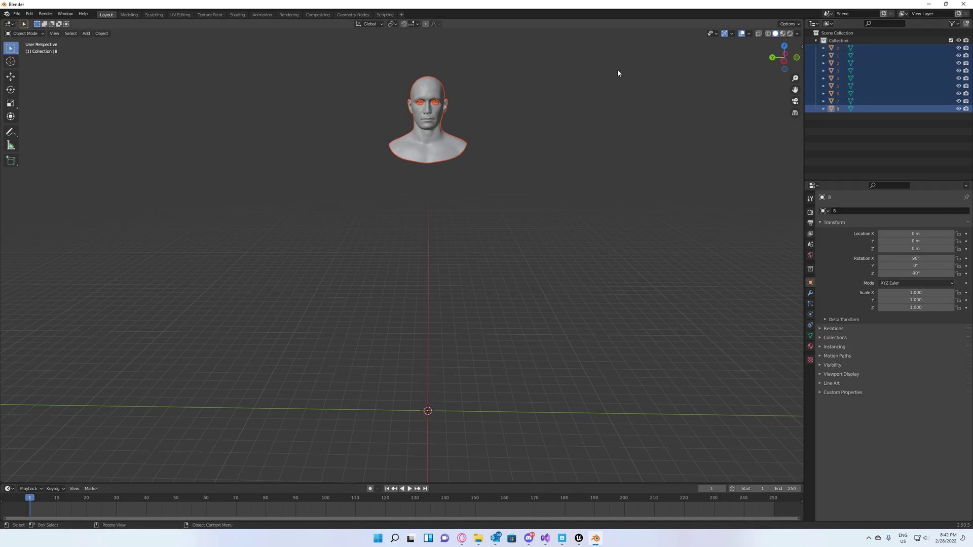
{"action": "left_click", "coordinate": [101, 33]}
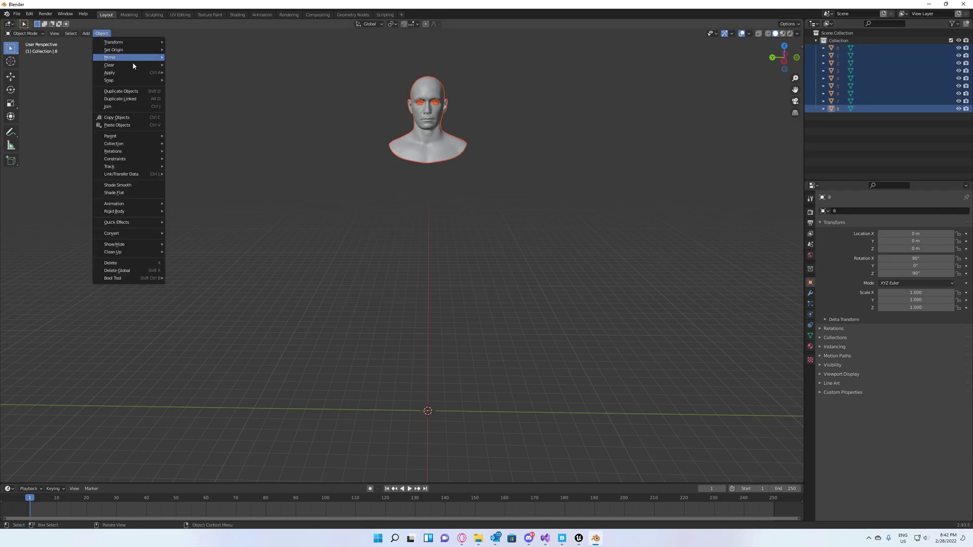
{"action": "mouse_move", "coordinate": [133, 66]}
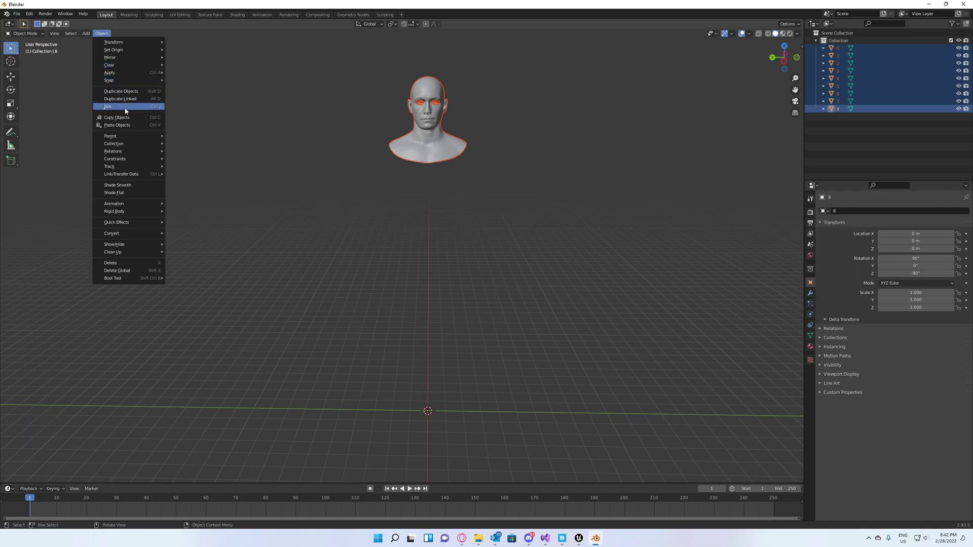
{"action": "left_click", "coordinate": [151, 111]}
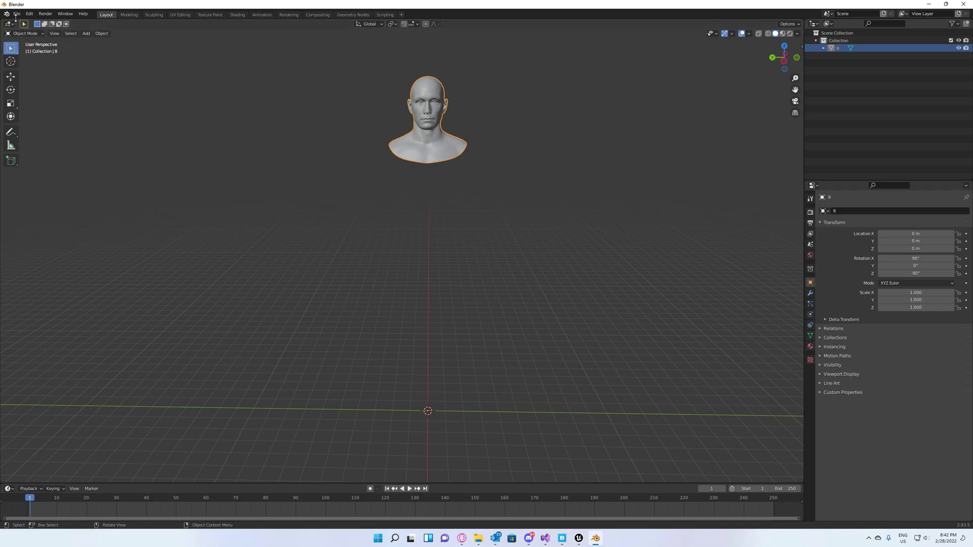
- Start a Wavefront OBJ export targeting Ettore_FaceMesh_Original.obj in the New folder
{"action": "left_click", "coordinate": [16, 14]}
{"action": "mouse_move", "coordinate": [77, 126]}
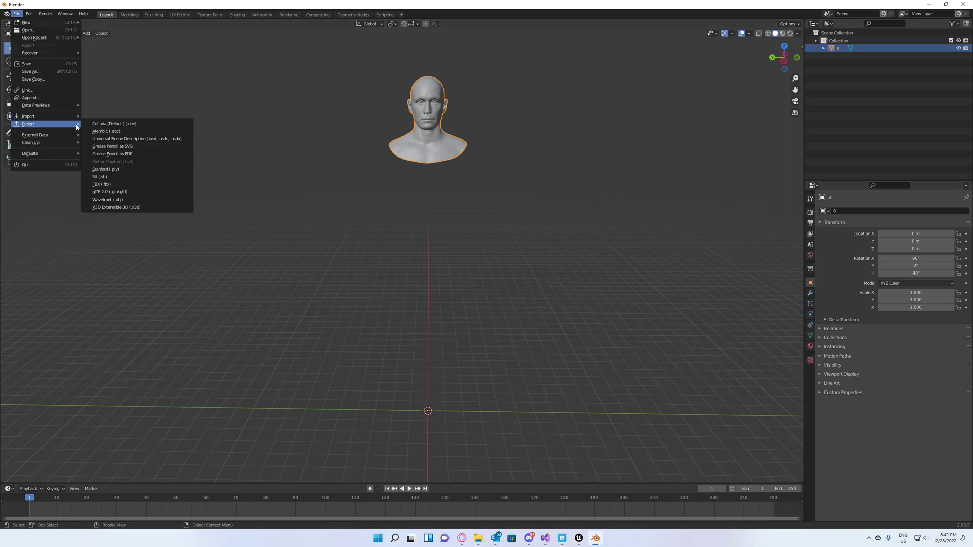
{"action": "left_click", "coordinate": [109, 199]}
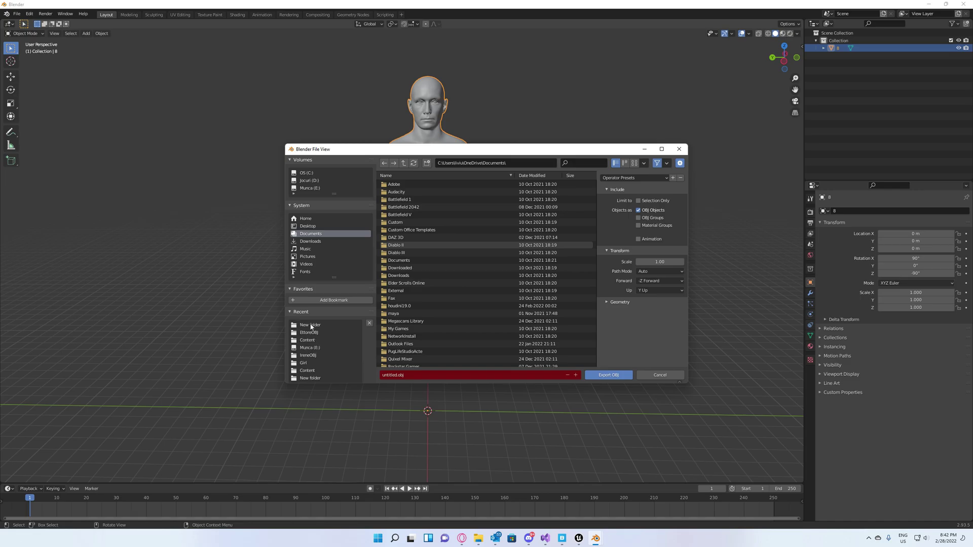
{"action": "left_click", "coordinate": [311, 327]}
{"action": "left_click", "coordinate": [424, 184]}
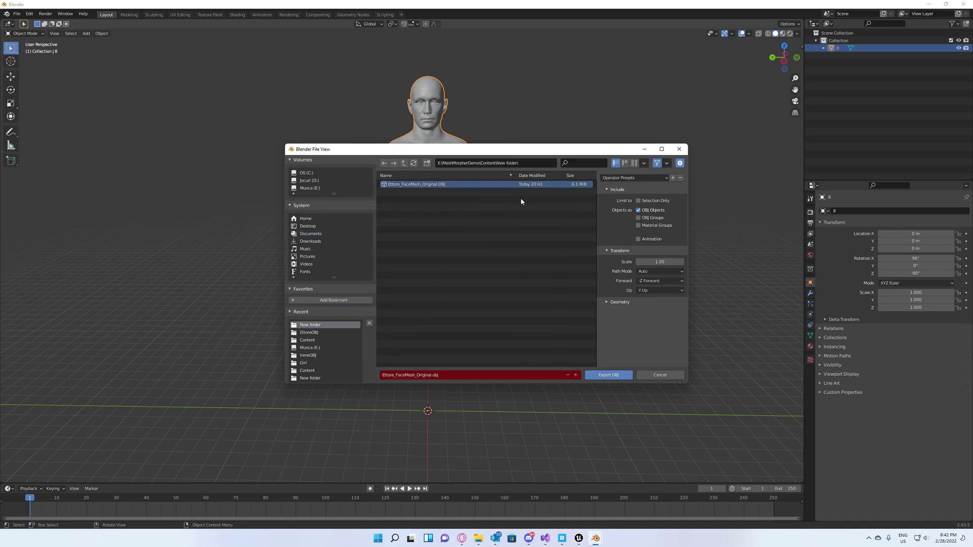
- Set Forward to -X, export the joined head over the original file, and close Blender
{"action": "left_click", "coordinate": [647, 282]}
{"action": "left_click", "coordinate": [650, 283]}
{"action": "left_click", "coordinate": [648, 283]}
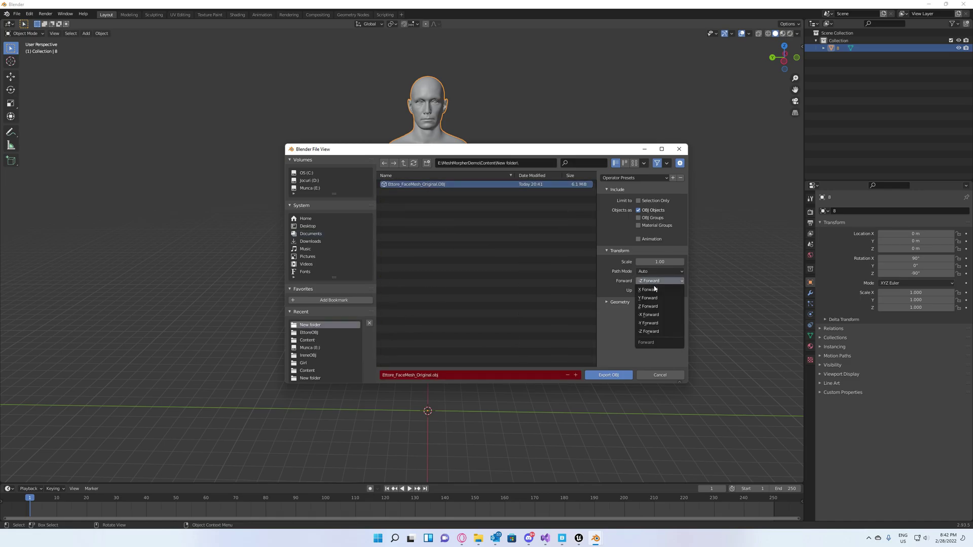
{"action": "left_click", "coordinate": [642, 282]}
{"action": "left_click", "coordinate": [647, 280]}
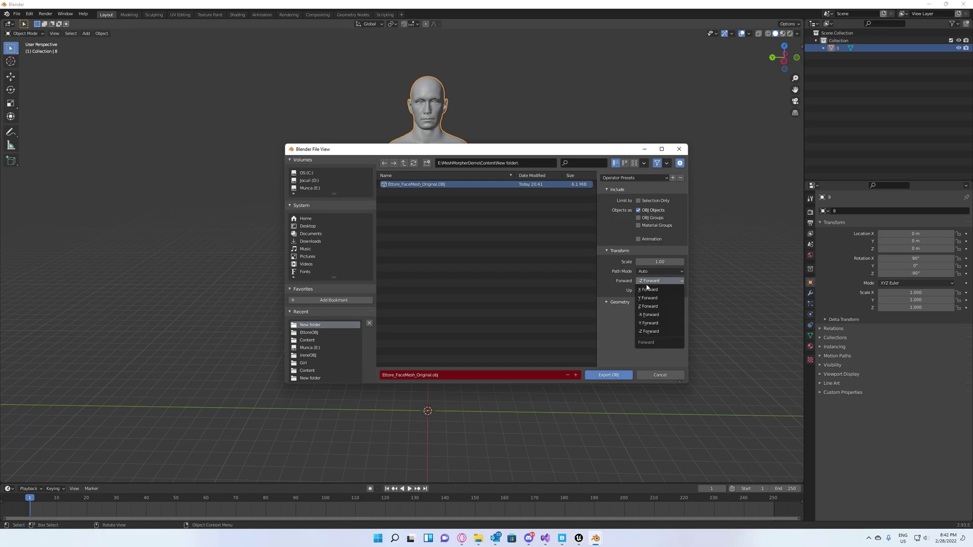
{"action": "left_click", "coordinate": [649, 315]}
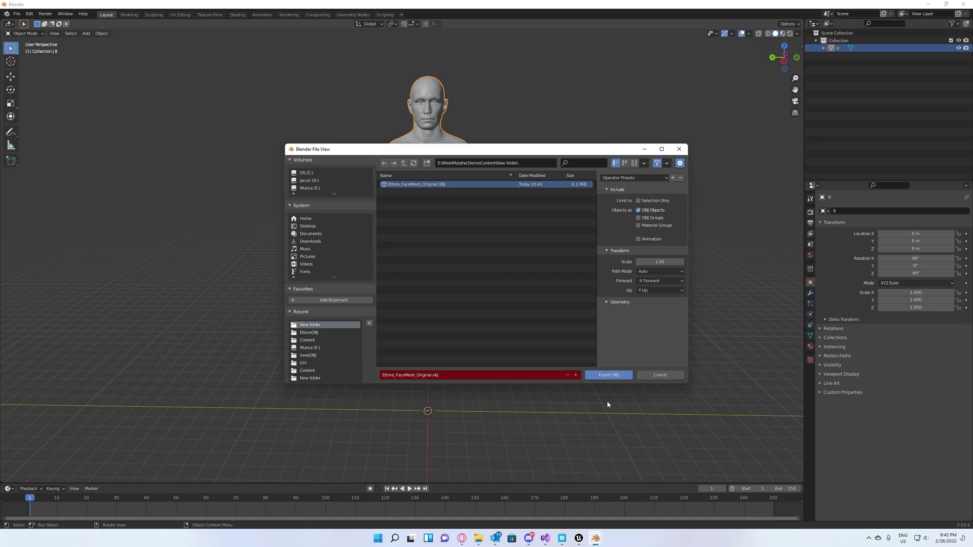
{"action": "left_click", "coordinate": [609, 375]}
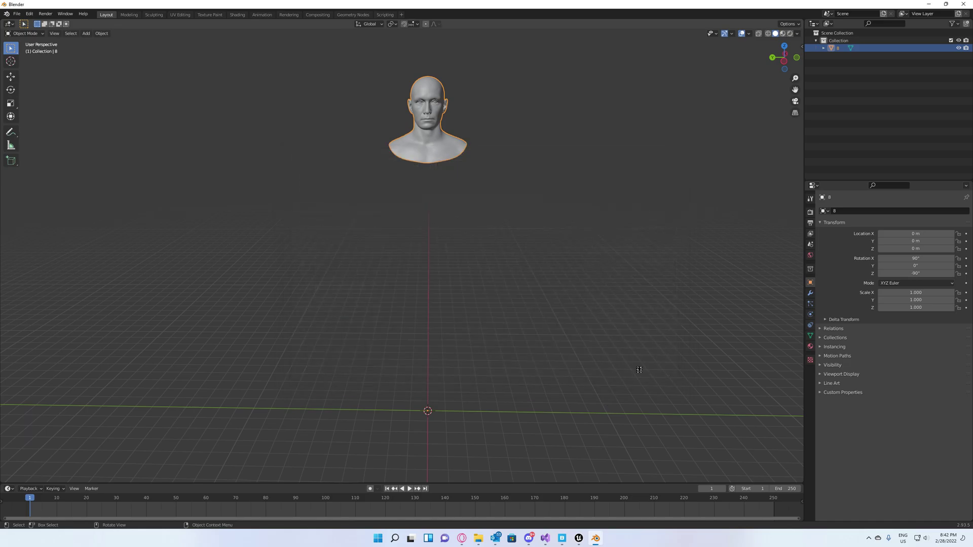
{"action": "left_click", "coordinate": [964, 4]}
- Close Blender without saving and switch to the New folder in File Explorer
{"action": "left_click", "coordinate": [500, 283]}
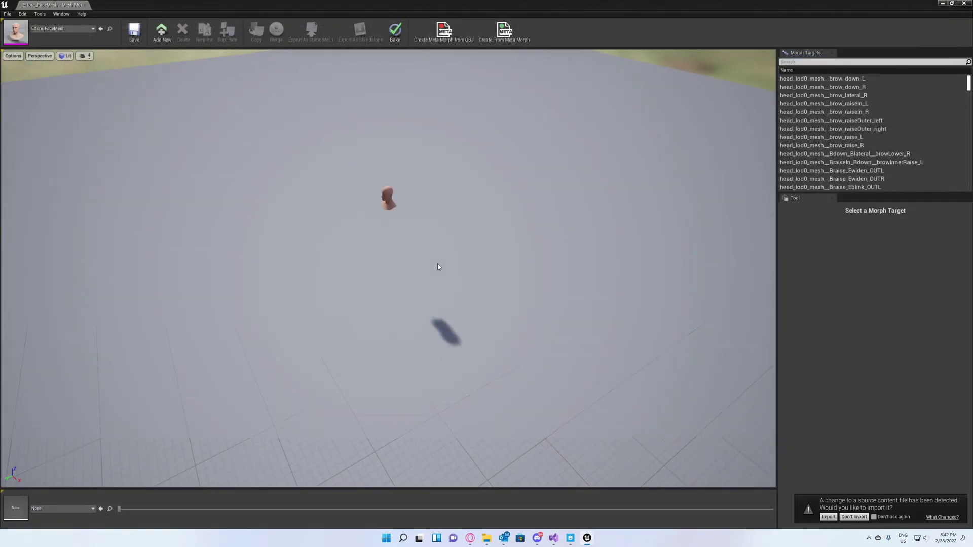
{"action": "mouse_move", "coordinate": [485, 540]}
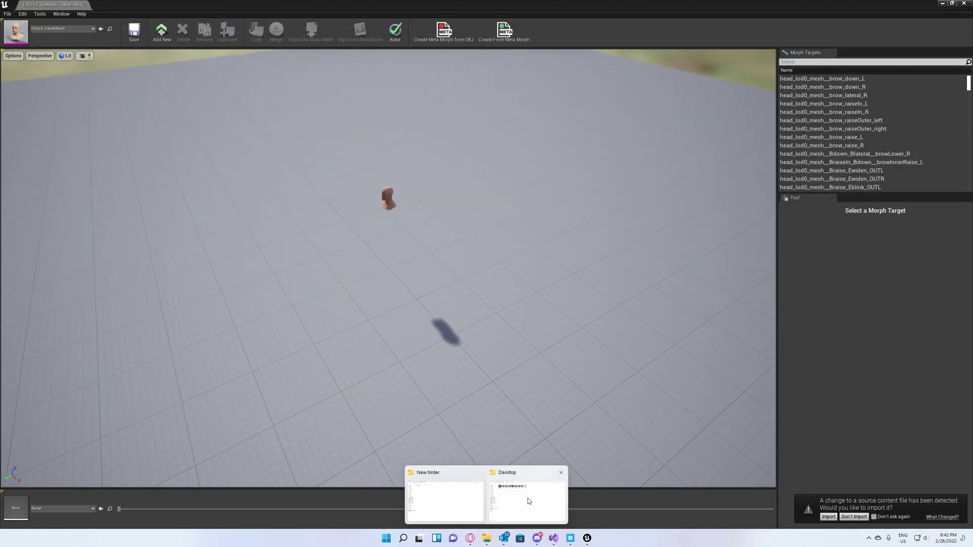
{"action": "left_click", "coordinate": [434, 499]}
- Duplicate Ettore_FaceMesh_Original.OBJ by copying and pasting it in the folder
{"action": "left_click", "coordinate": [166, 76]}
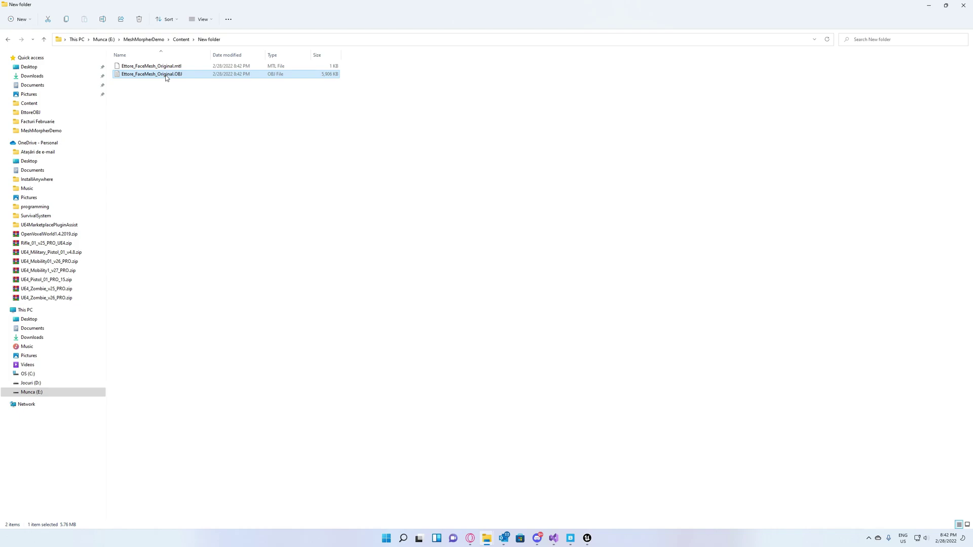
{"action": "right_click", "coordinate": [165, 76]}
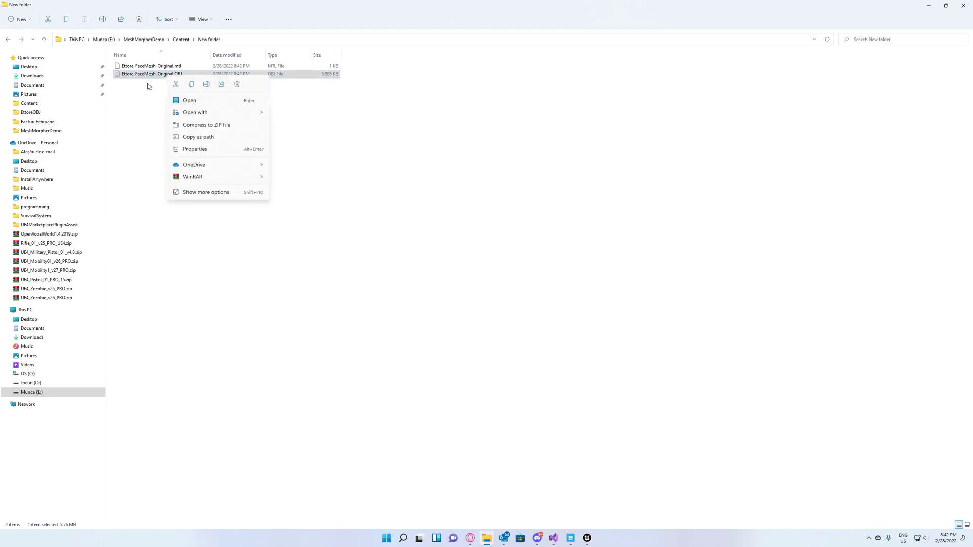
{"action": "left_click", "coordinate": [397, 165]}
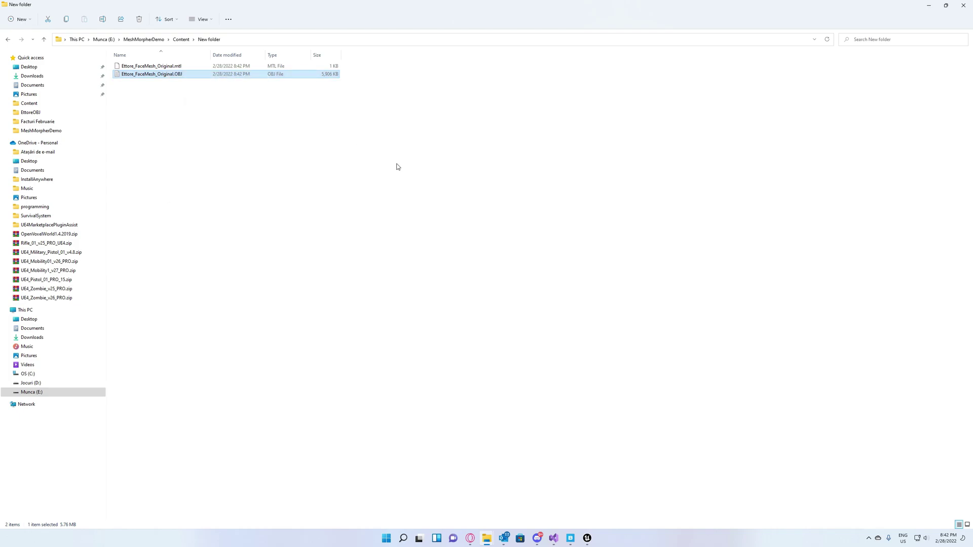
{"action": "left_click", "coordinate": [172, 75]}
{"action": "key", "text": "ctrl+c"}
{"action": "left_click", "coordinate": [180, 127]}
{"action": "key", "text": "ctrl+v"}
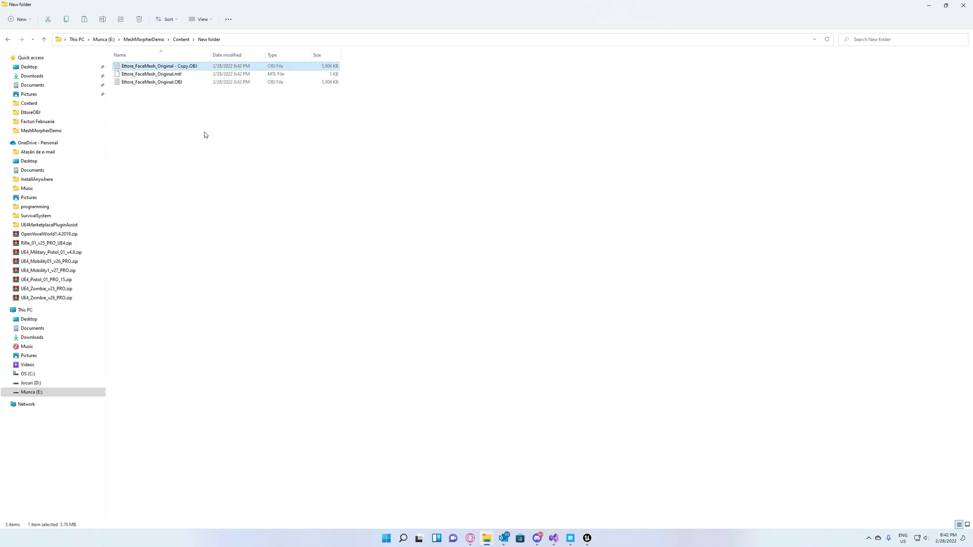
- Rename the copy to Ettore_FaceMesh_Morphed.OBJ
{"action": "right_click", "coordinate": [187, 68]}
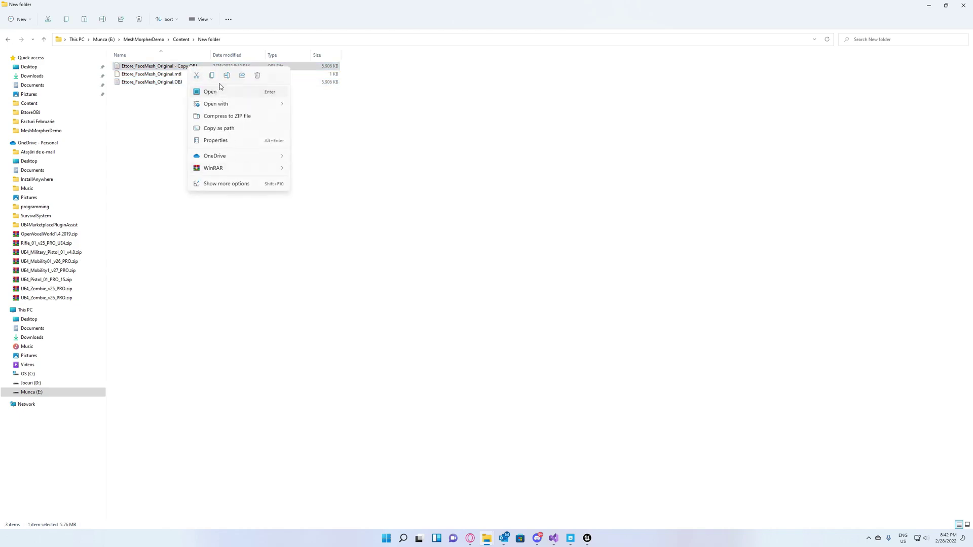
{"action": "left_click", "coordinate": [225, 76]}
{"action": "left_click", "coordinate": [186, 66]}
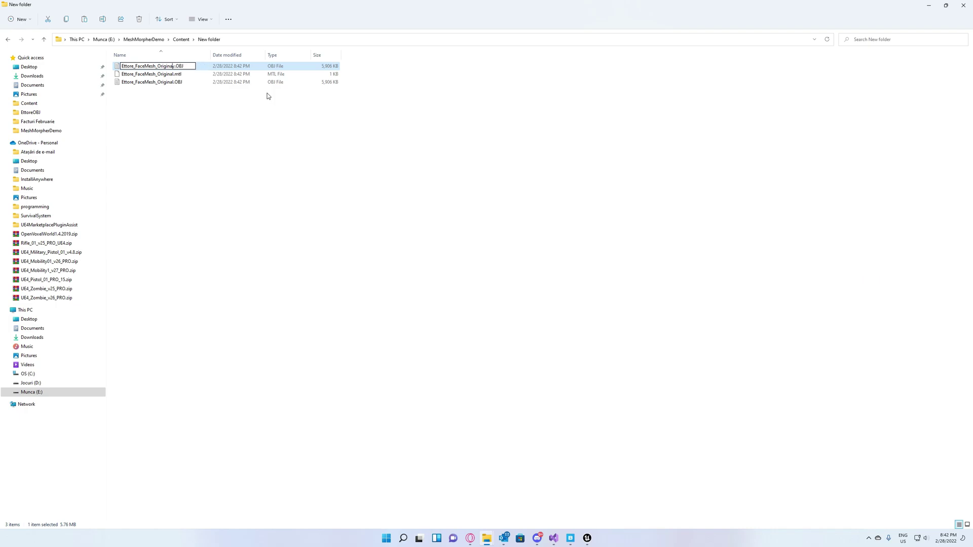
{"action": "key", "text": "BackSpace"}
{"action": "key", "text": "BackSpace"}
{"action": "key", "text": "BackSpace"}
{"action": "key", "text": "BackSpace"}
{"action": "key", "text": "BackSpace"}
{"action": "type", "text": "Morphe"}
{"action": "left_click", "coordinate": [204, 112]}
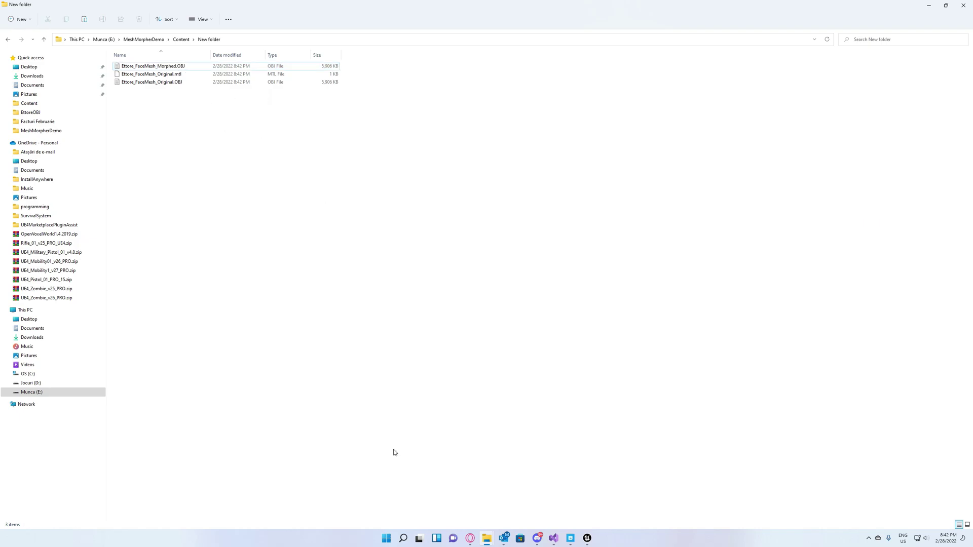
{"action": "left_click", "coordinate": [403, 539]}
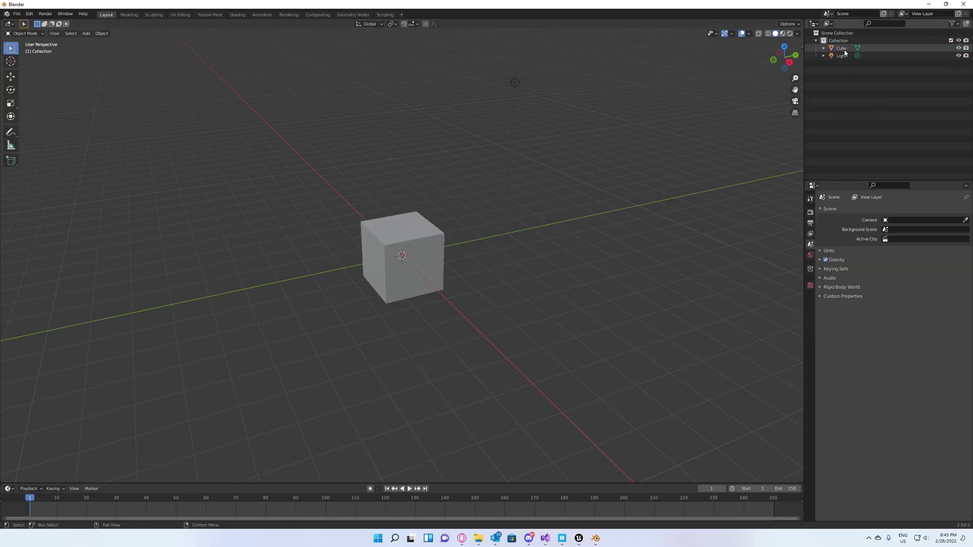
- Delete the remaining default objects from Blender's startup scene
{"action": "left_click", "coordinate": [843, 48]}
{"action": "key", "text": "Delete"}
{"action": "left_click", "coordinate": [844, 48]}
{"action": "key", "text": "Delete"}
- Import Ettore_FaceMesh_Morphed.OBJ with -X Forward and frame the head in the viewport
{"action": "left_click", "coordinate": [17, 14]}
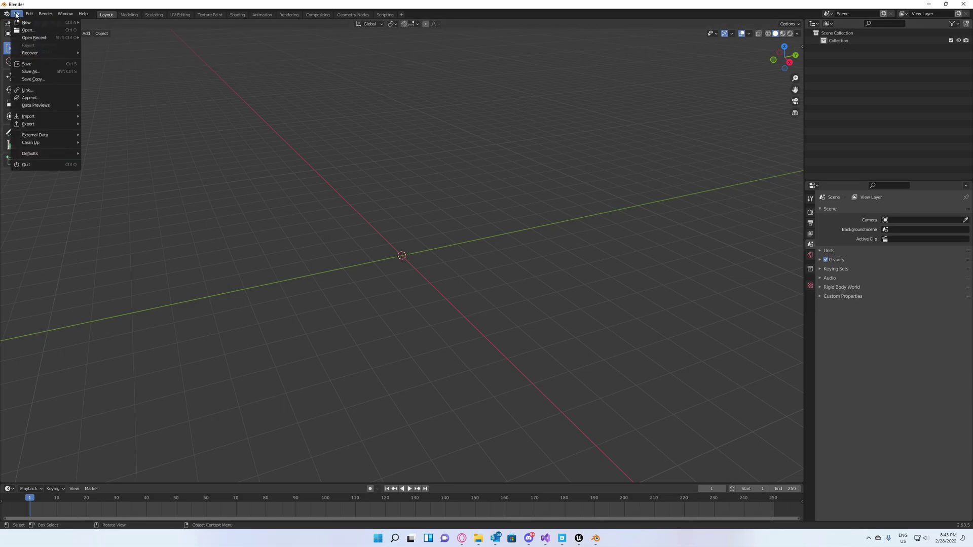
{"action": "mouse_move", "coordinate": [34, 117]}
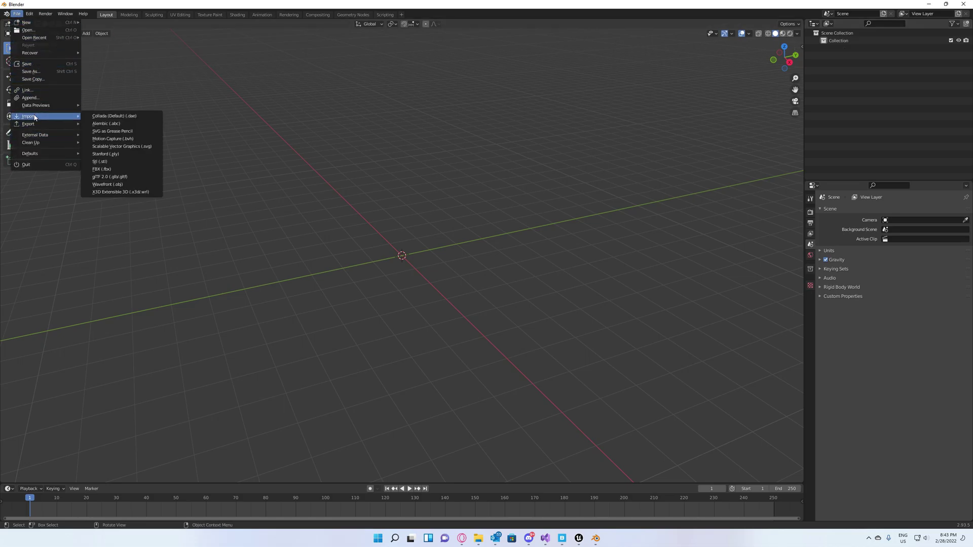
{"action": "left_click", "coordinate": [109, 186]}
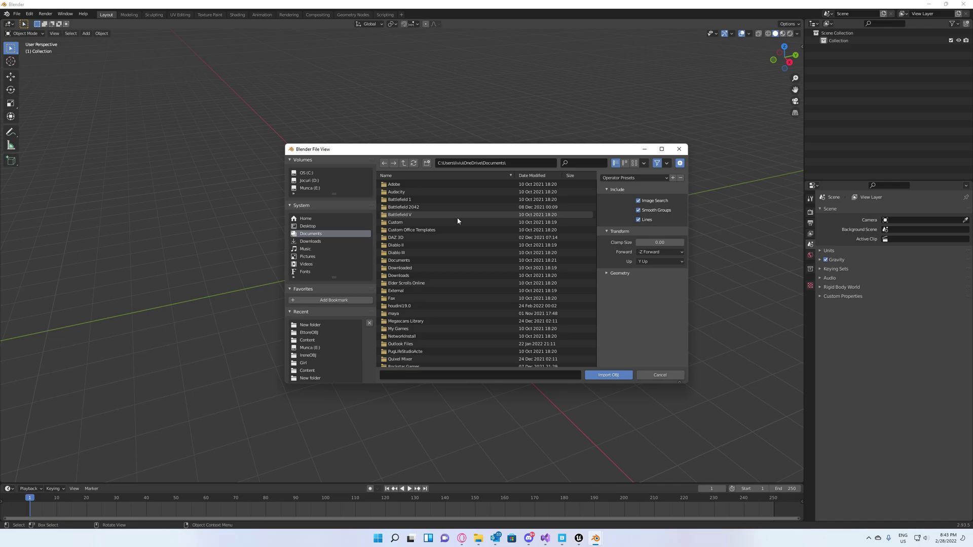
{"action": "left_click", "coordinate": [308, 325]}
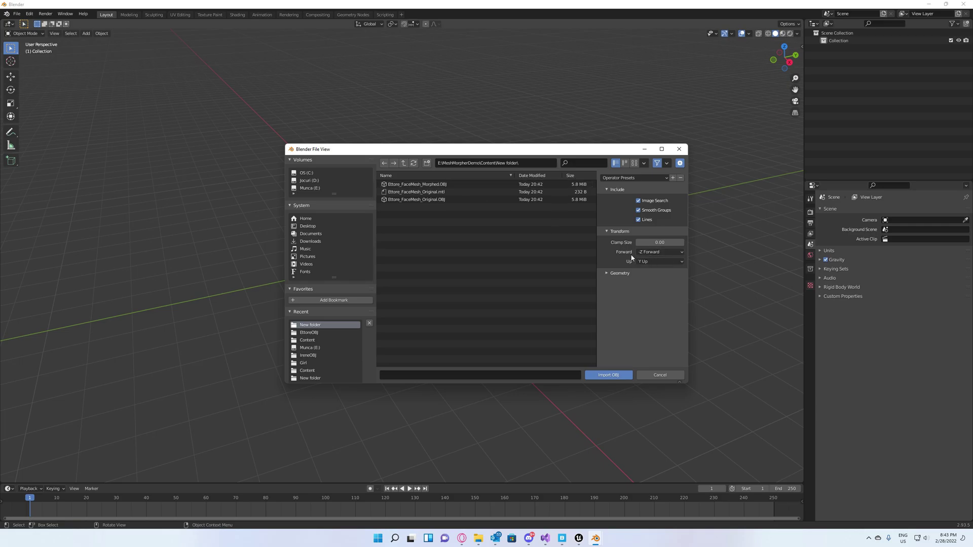
{"action": "left_click", "coordinate": [421, 184]}
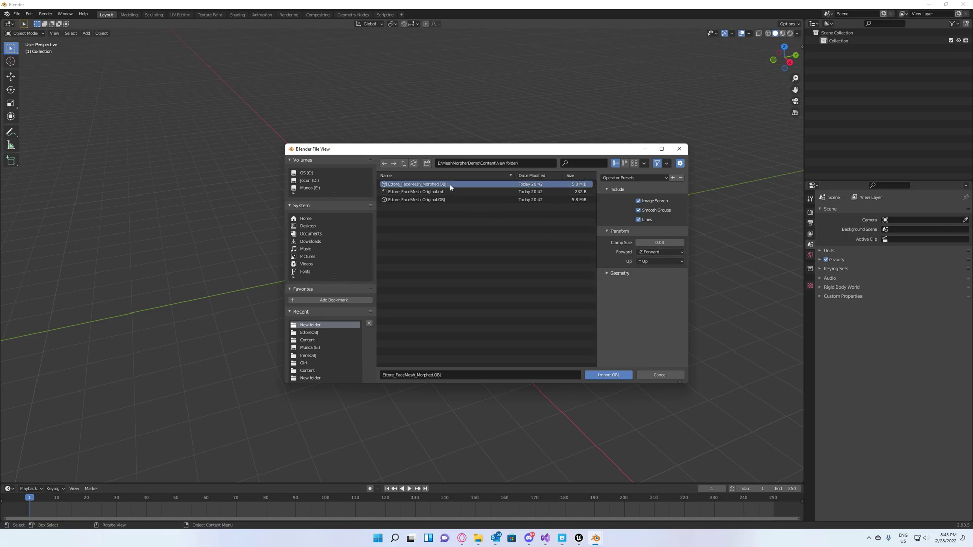
{"action": "left_click", "coordinate": [654, 254]}
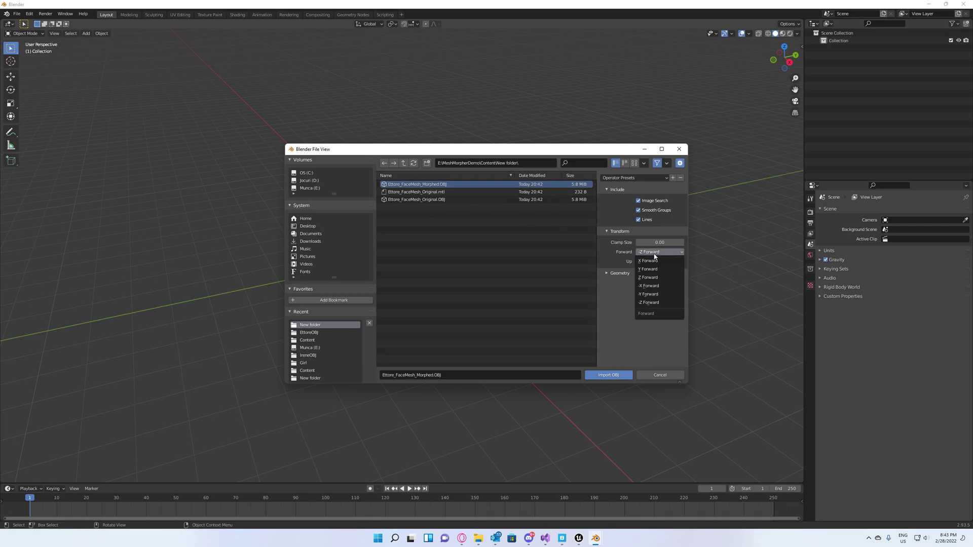
{"action": "left_click", "coordinate": [651, 286]}
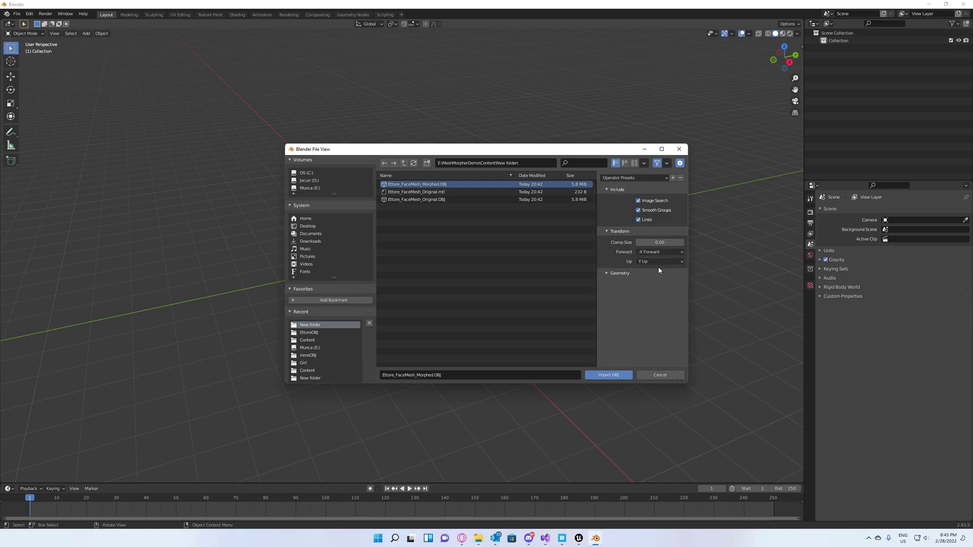
{"action": "left_click", "coordinate": [614, 375]}
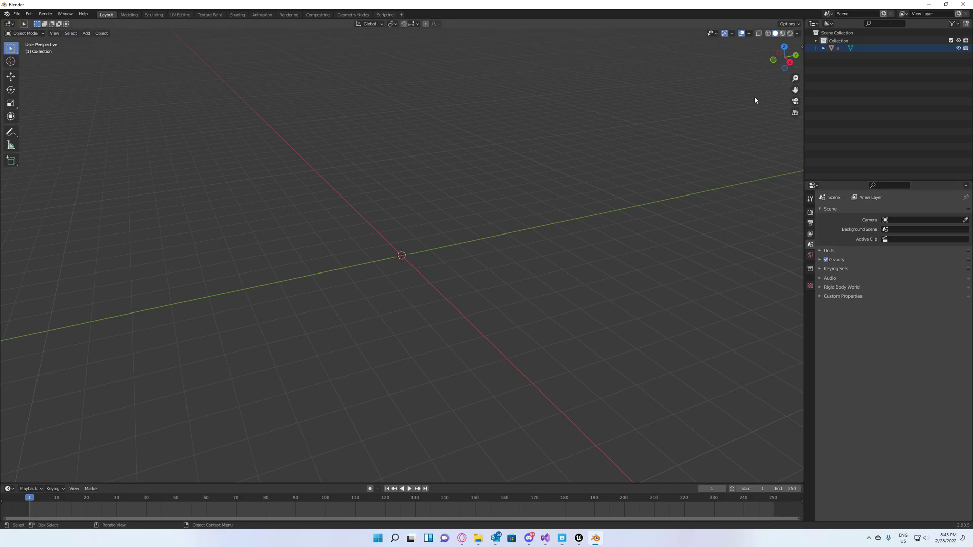
{"action": "left_click_drag", "start_coordinate": [790, 57], "coordinate": [415, 143]}
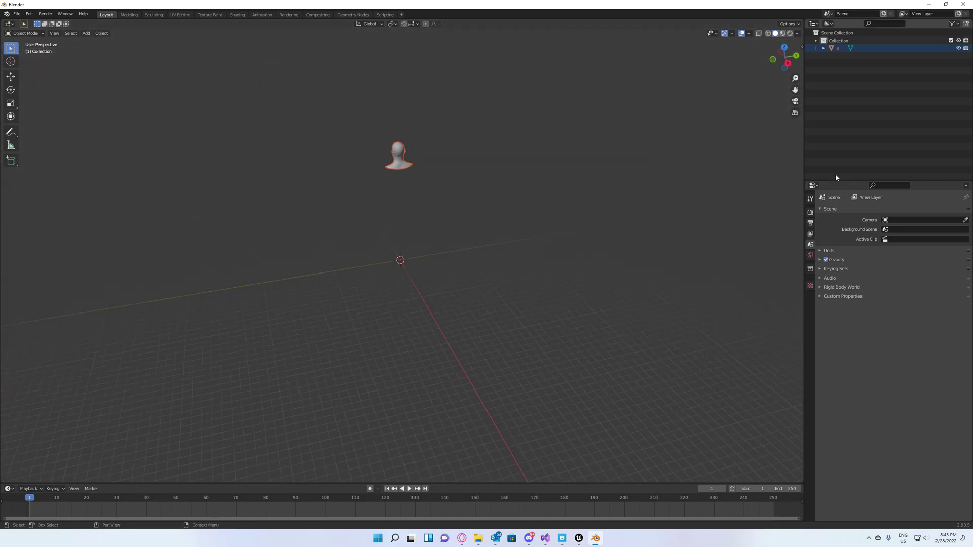
{"action": "left_click_drag", "start_coordinate": [787, 59], "coordinate": [647, 217]}
{"action": "scroll", "coordinate": [495, 210], "scroll_direction": "up", "scroll_amount": 6}
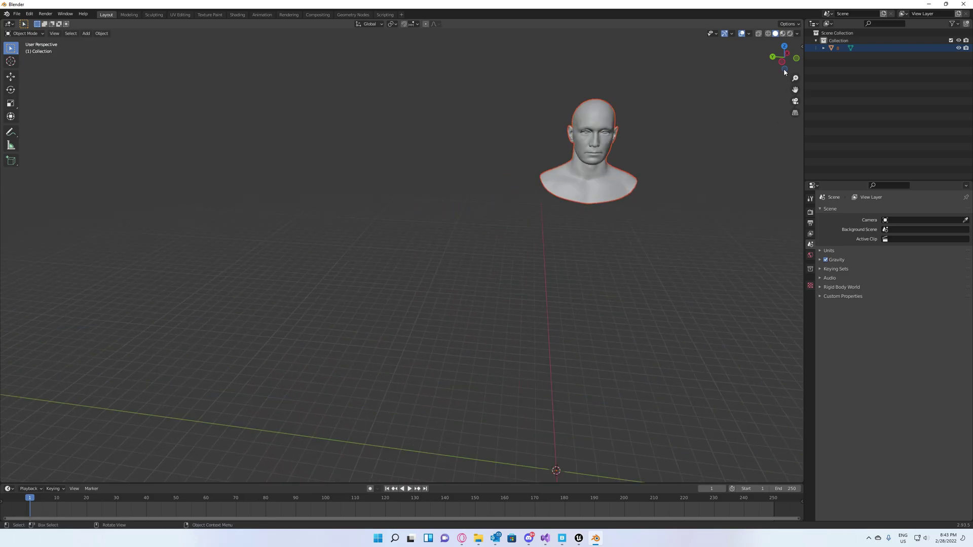
{"action": "left_click_drag", "start_coordinate": [785, 70], "coordinate": [690, 103]}
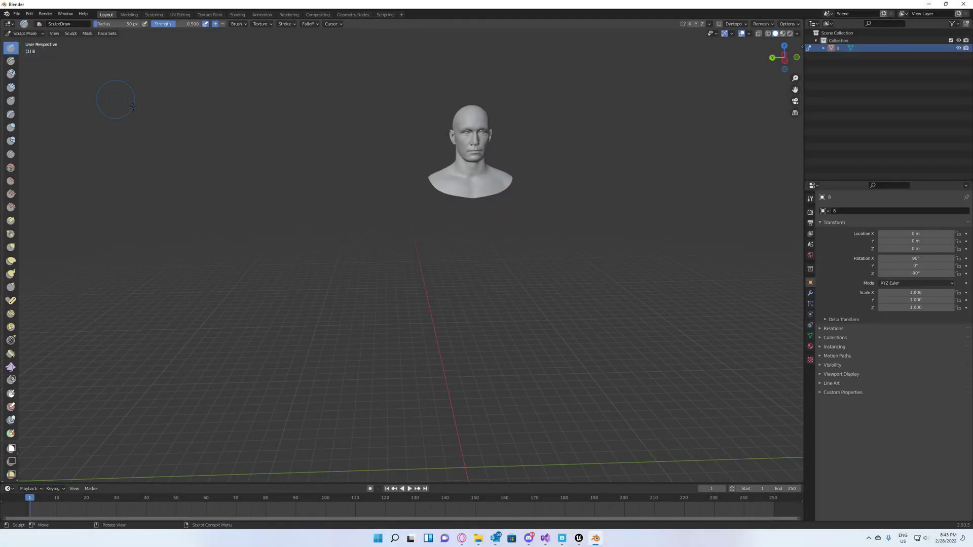
- Switch to sculpting with the Grab brush and X symmetry, framing the head from the front
{"action": "key", "text": "g"}
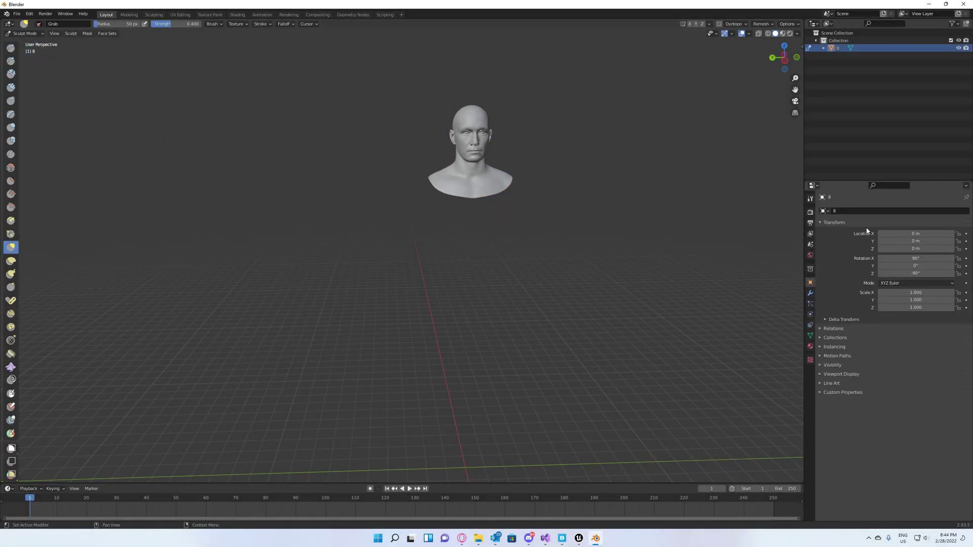
{"action": "left_click", "coordinate": [811, 198]}
{"action": "left_click", "coordinate": [834, 440]}
{"action": "scroll", "coordinate": [651, 110], "scroll_direction": "up", "scroll_amount": 3}
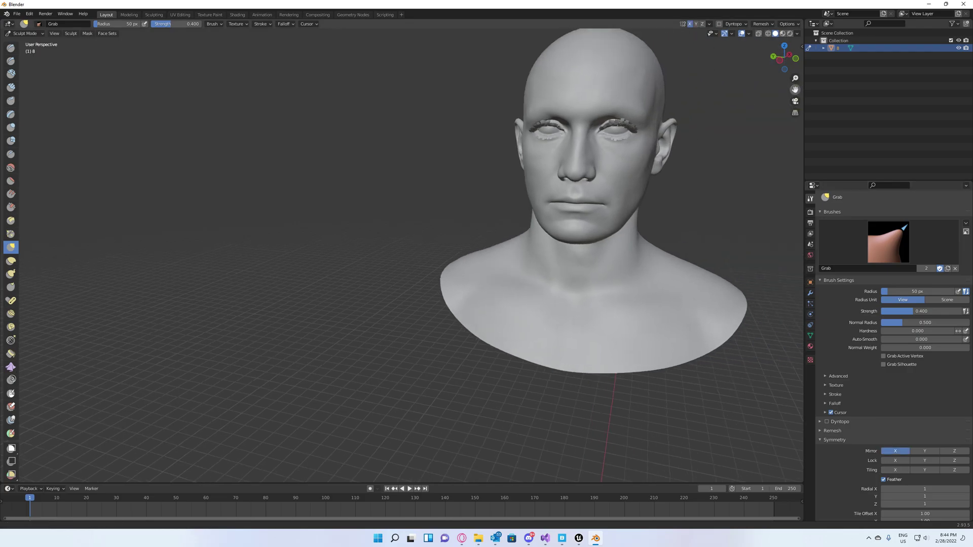
{"action": "left_click_drag", "start_coordinate": [578, 171], "coordinate": [575, 168]}
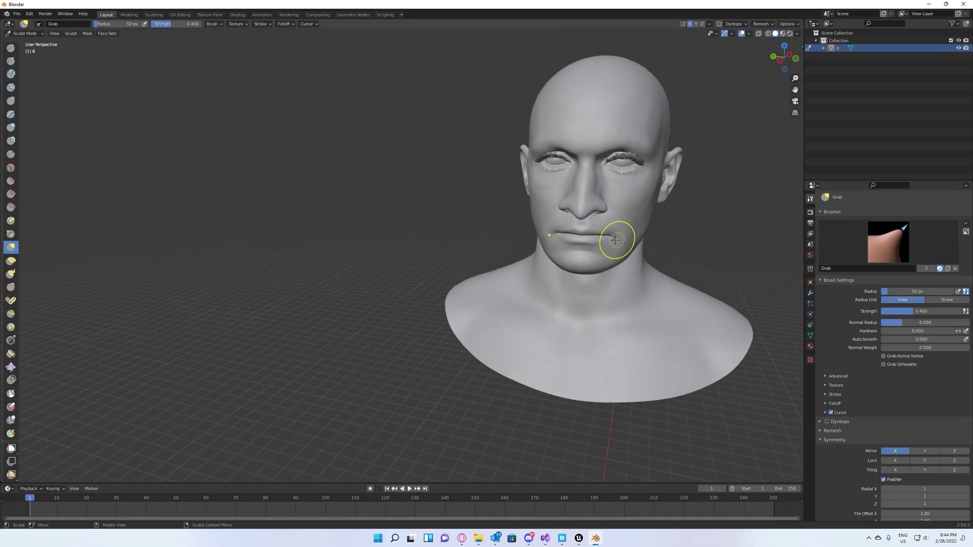
{"action": "scroll", "coordinate": [732, 143], "scroll_direction": "down", "scroll_amount": 3}
{"action": "middle_click_drag", "start_coordinate": [732, 144], "coordinate": [627, 153]}
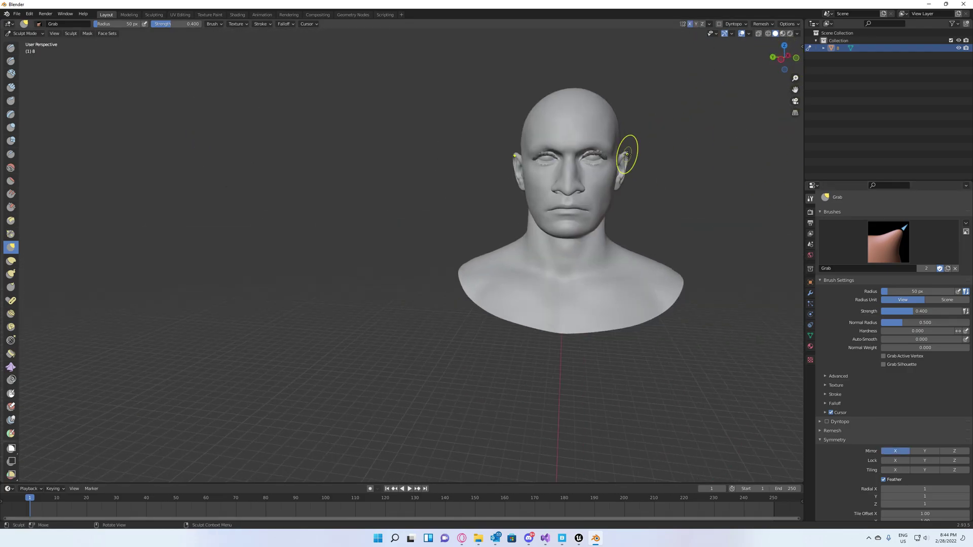
- Pull both ears out into pointed tips, set brush radius to 42 px, and return to front view
{"action": "left_click_drag", "start_coordinate": [627, 153], "coordinate": [641, 153]}
{"action": "left_click_drag", "start_coordinate": [511, 153], "coordinate": [500, 143]}
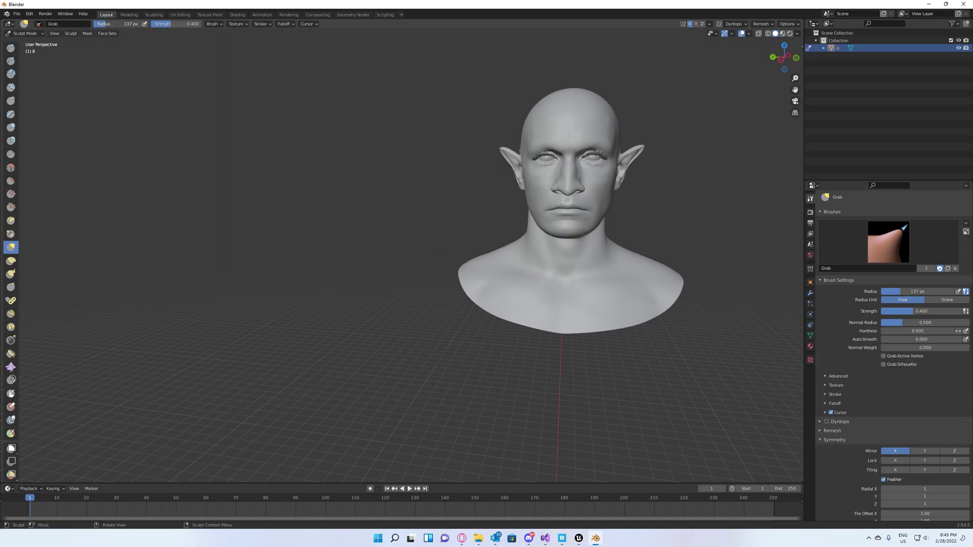
{"action": "left_click_drag", "start_coordinate": [785, 57], "coordinate": [710, 71]}
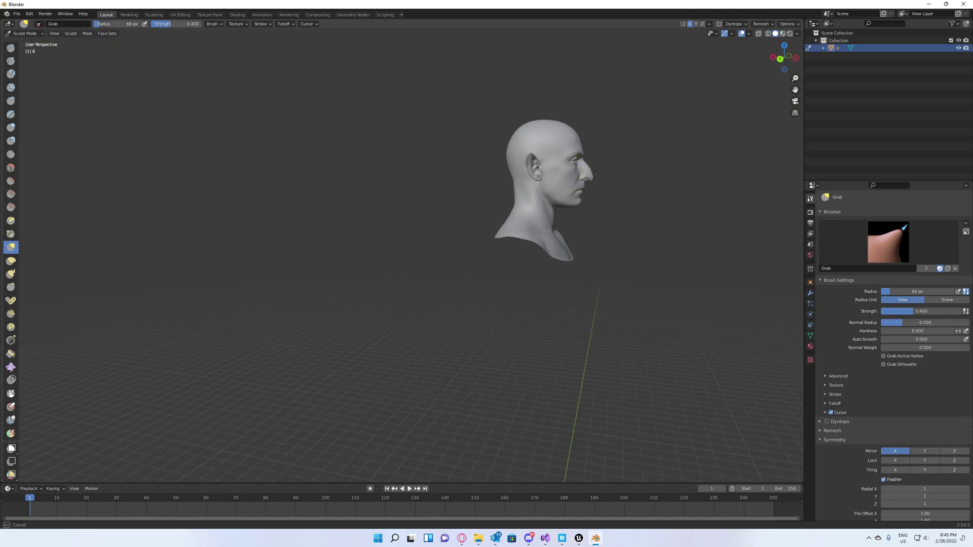
{"action": "key", "text": "f"}
{"action": "left_click", "coordinate": [581, 185]}
{"action": "left_click", "coordinate": [772, 57]}
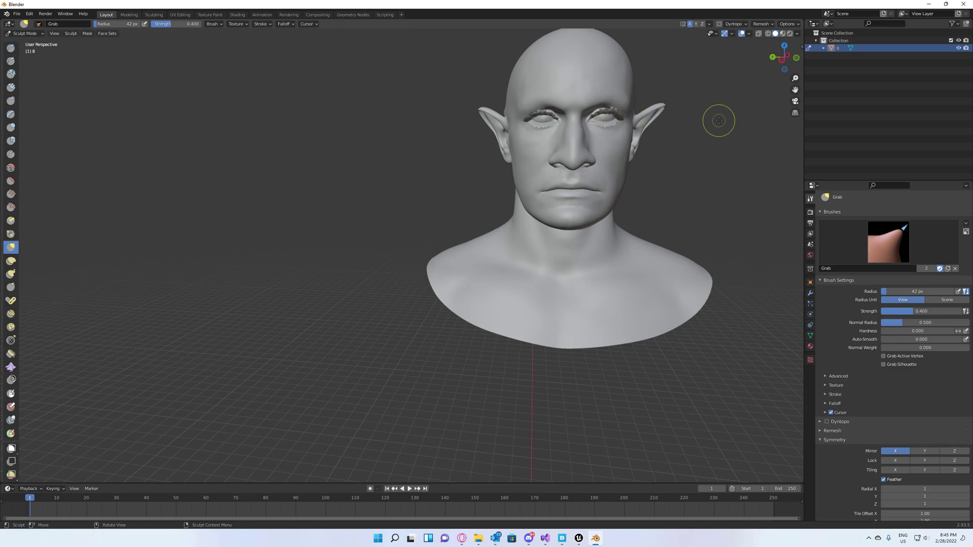
- Export the sculpted head over Ettore_FaceMesh_Morphed.obj in the New folder with -X Forward
{"action": "left_click", "coordinate": [17, 15]}
{"action": "mouse_move", "coordinate": [46, 123]}
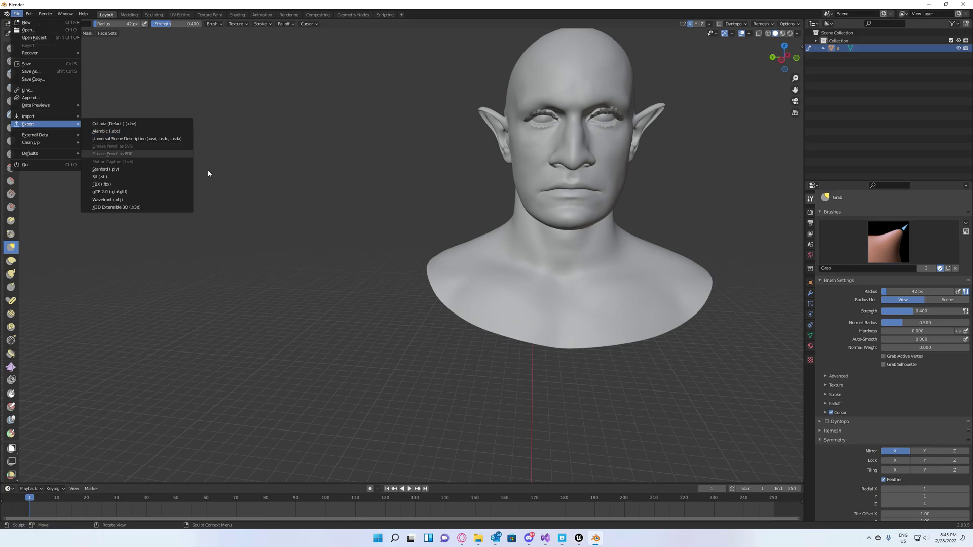
{"action": "left_click", "coordinate": [131, 200]}
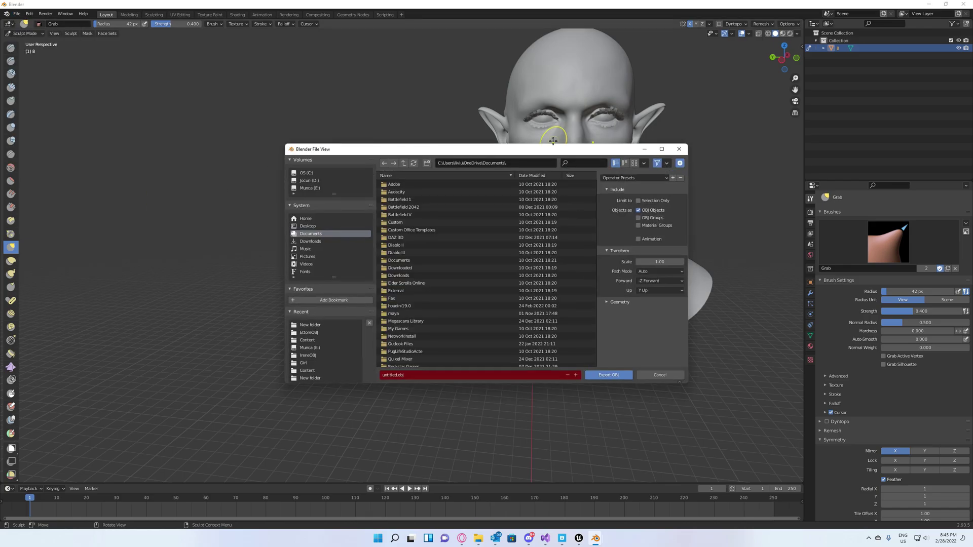
{"action": "left_click", "coordinate": [310, 325]}
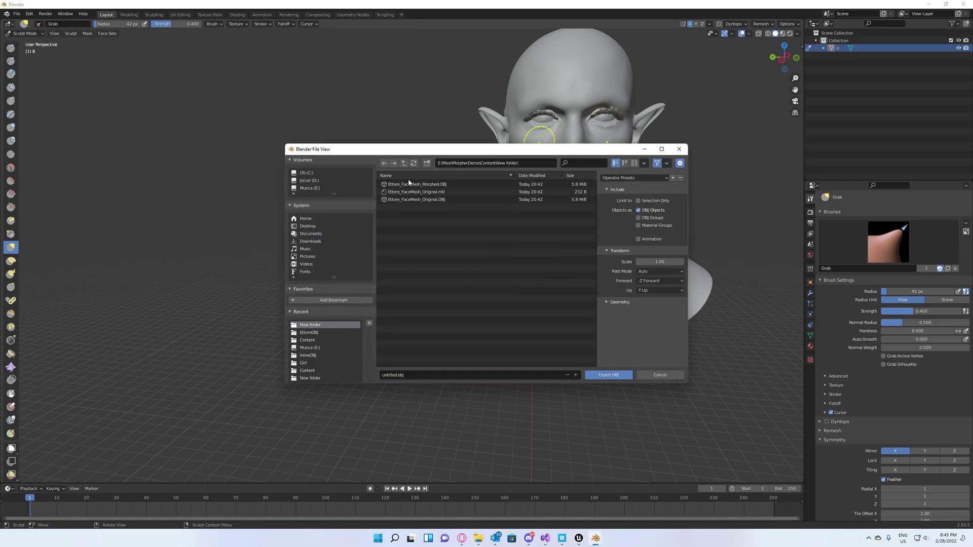
{"action": "left_click", "coordinate": [442, 186]}
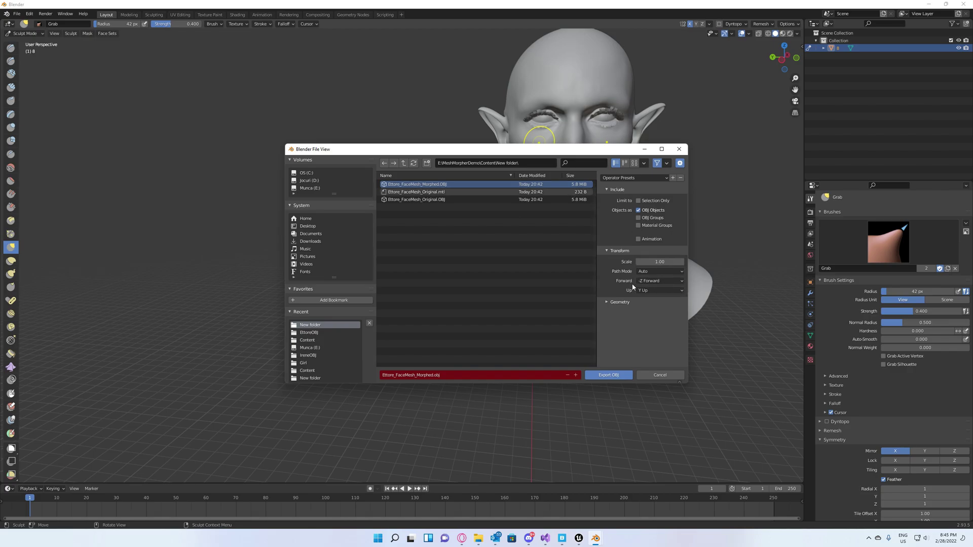
{"action": "left_click", "coordinate": [654, 282]}
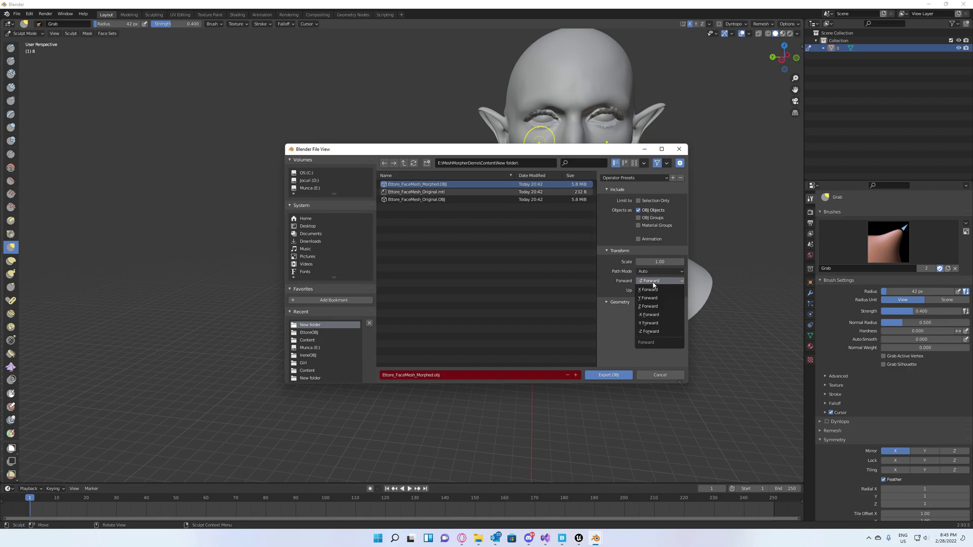
{"action": "left_click", "coordinate": [650, 315]}
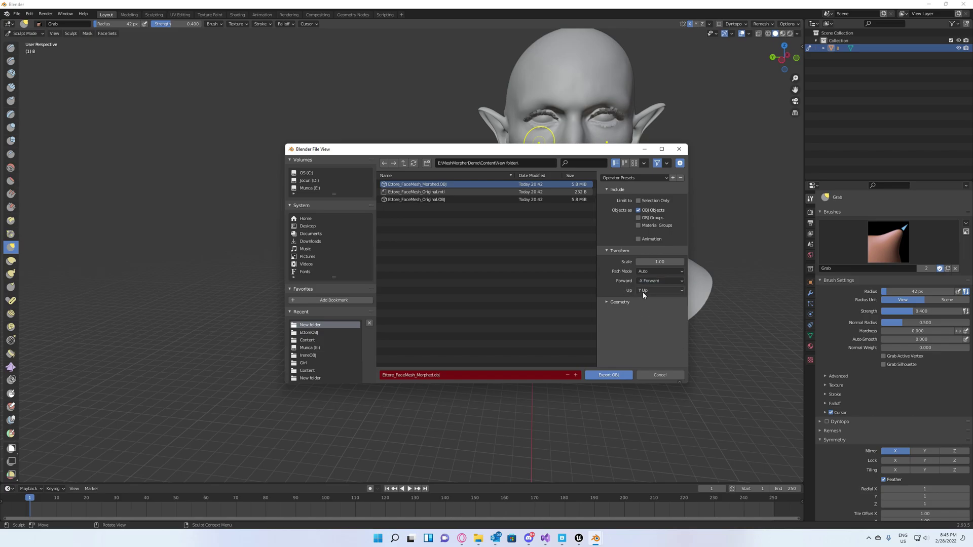
{"action": "left_click", "coordinate": [610, 376]}
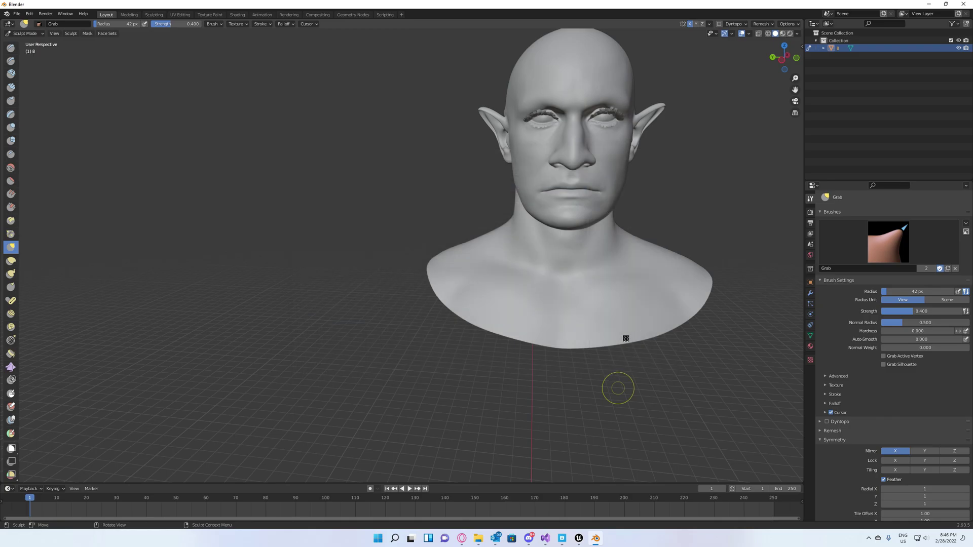
- Open the Create From Obj Files dialog in Mesh Morpher and maximize it
{"action": "mouse_move", "coordinate": [579, 538]}
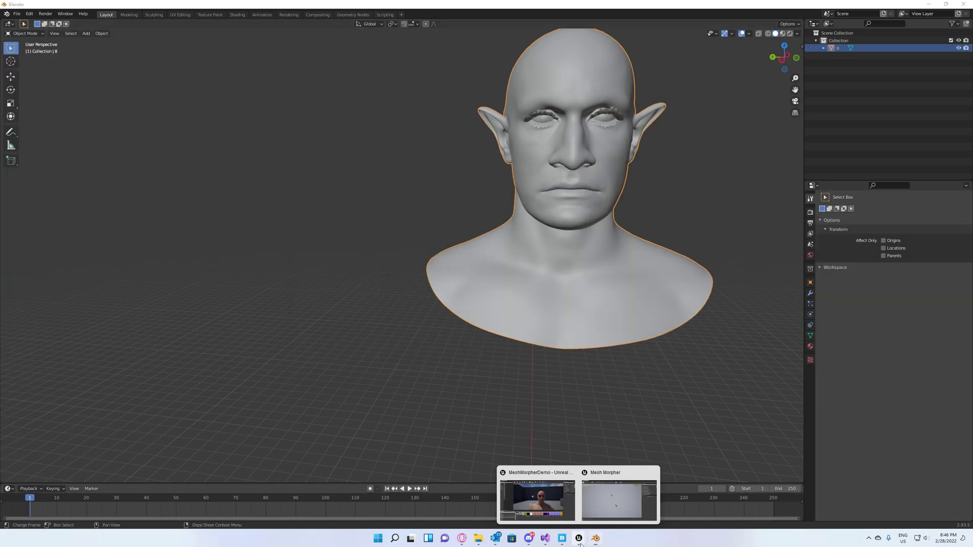
{"action": "left_click", "coordinate": [623, 496]}
{"action": "left_click", "coordinate": [39, 14]}
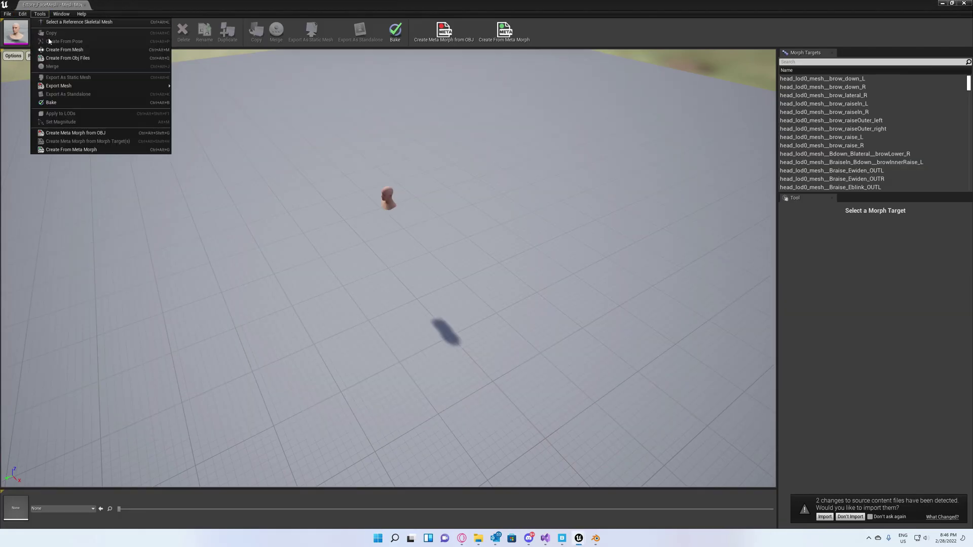
{"action": "left_click", "coordinate": [64, 58]}
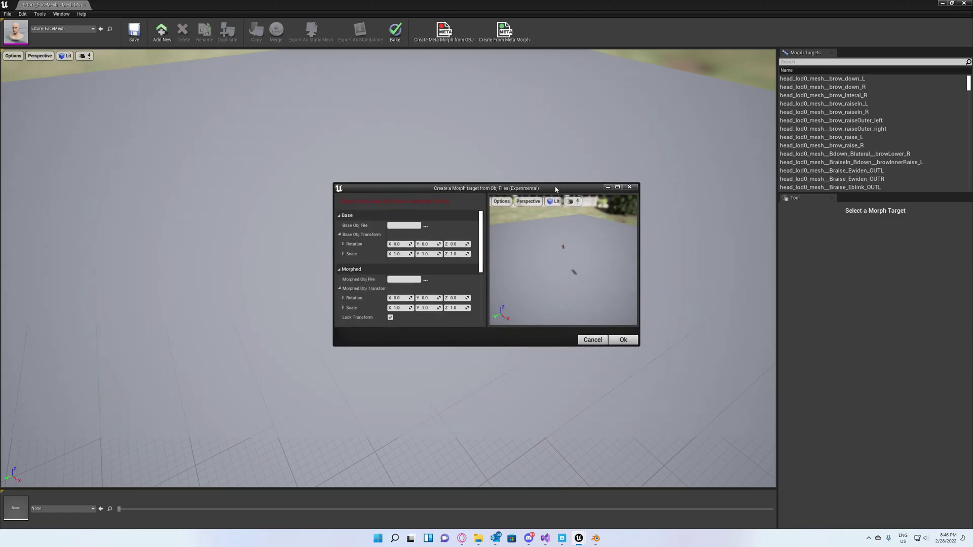
{"action": "double_click", "coordinate": [556, 190]}
- Choose Ettore_FaceMesh_Original.OBJ as the base and Ettore_FaceMesh_Morphed.OBJ as the morphed OBJ
{"action": "left_click", "coordinate": [208, 41]}
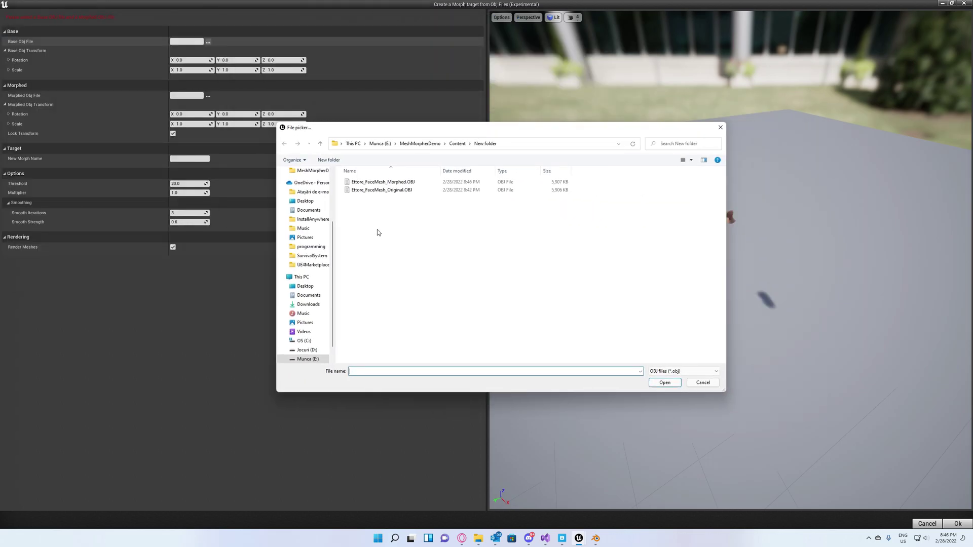
{"action": "double_click", "coordinate": [354, 192]}
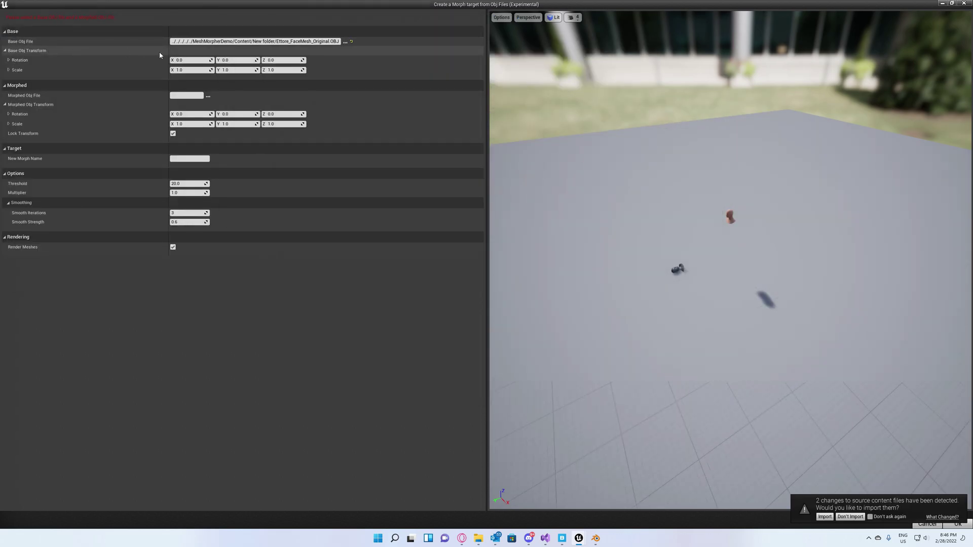
{"action": "left_click", "coordinate": [208, 96]}
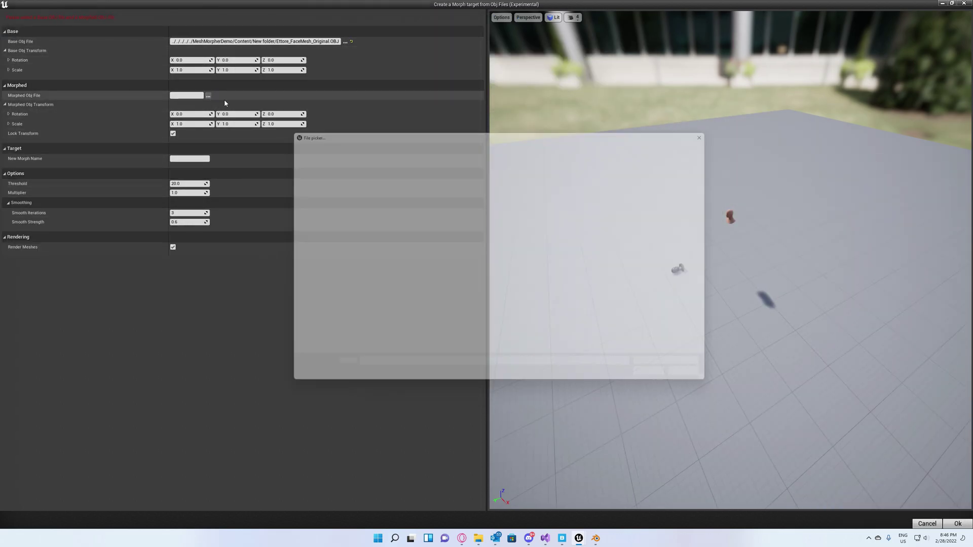
{"action": "double_click", "coordinate": [404, 182]}
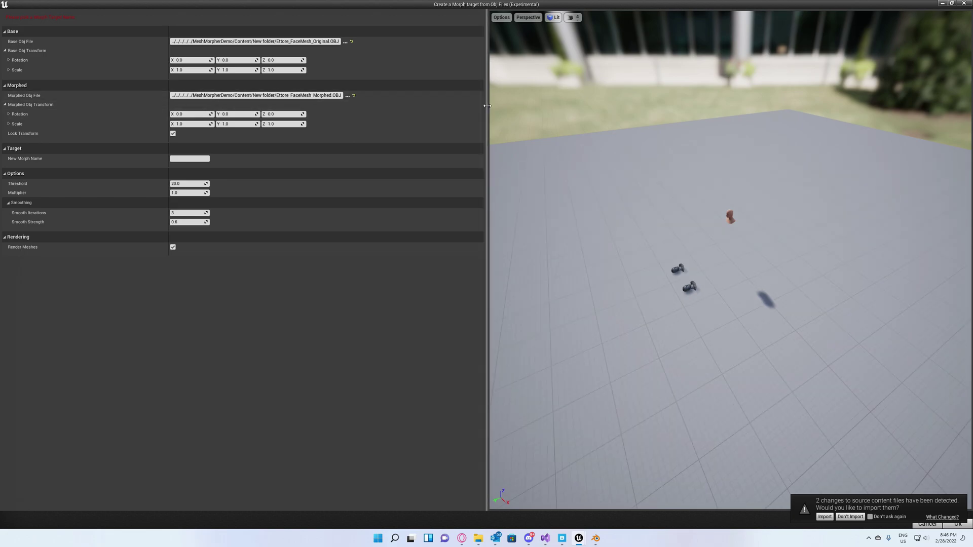
- Widen the 3D preview and rotate both OBJ meshes 90° on X and 180° on Y
{"action": "left_click_drag", "start_coordinate": [489, 111], "coordinate": [261, 113]}
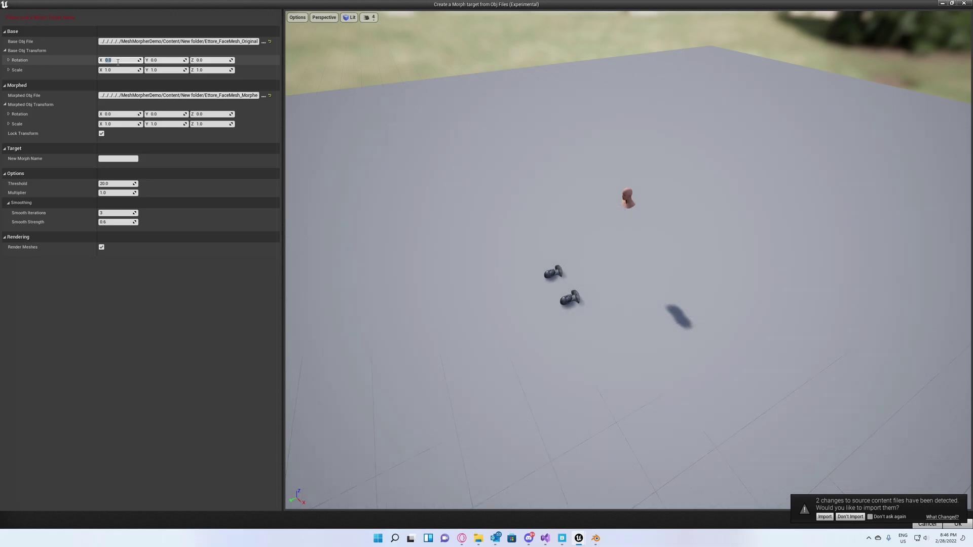
{"action": "left_click", "coordinate": [159, 61]}
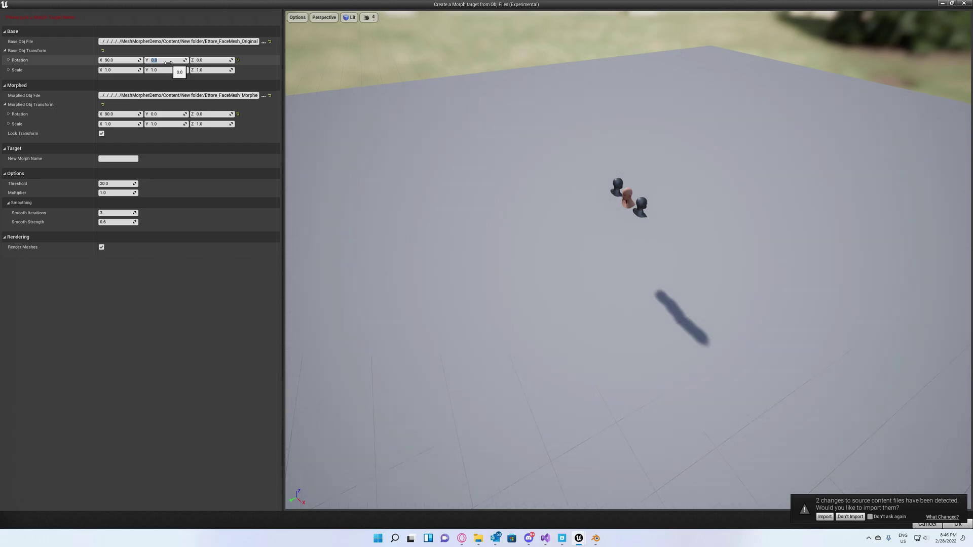
{"action": "type", "text": "180"}
{"action": "key", "text": "Return"}
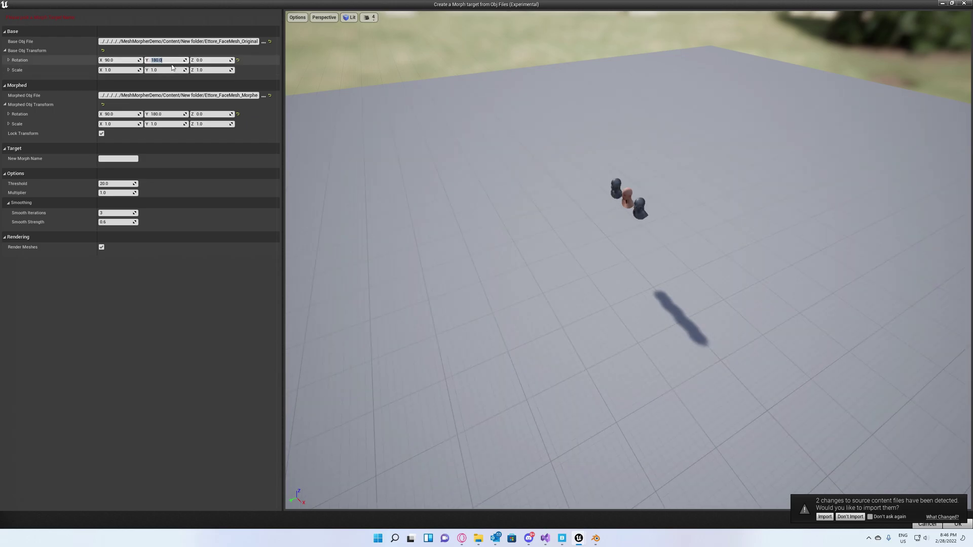
- Lower the preview camera speed to 1 and fly the camera up close to the three heads
{"action": "left_click", "coordinate": [368, 18]}
{"action": "left_click", "coordinate": [368, 36]}
{"action": "mouse_move", "coordinate": [709, 217]}
{"action": "left_mouse_down"}
{"action": "mouse_move", "coordinate": [710, 192]}
{"action": "mouse_move", "coordinate": [710, 217]}
{"action": "left_mouse_up"}
{"action": "left_click", "coordinate": [368, 17]}
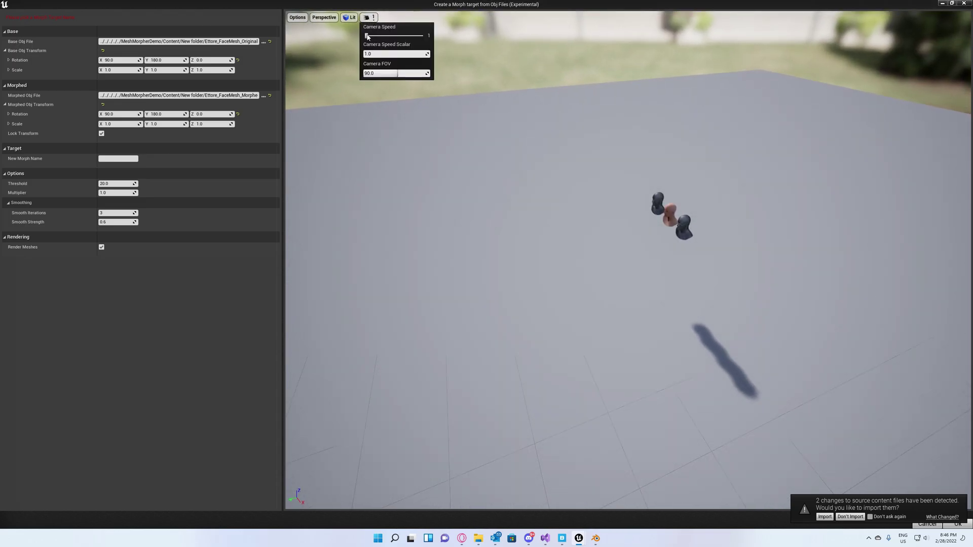
{"action": "right_click_drag", "start_coordinate": [612, 163], "coordinate": [616, 133]}
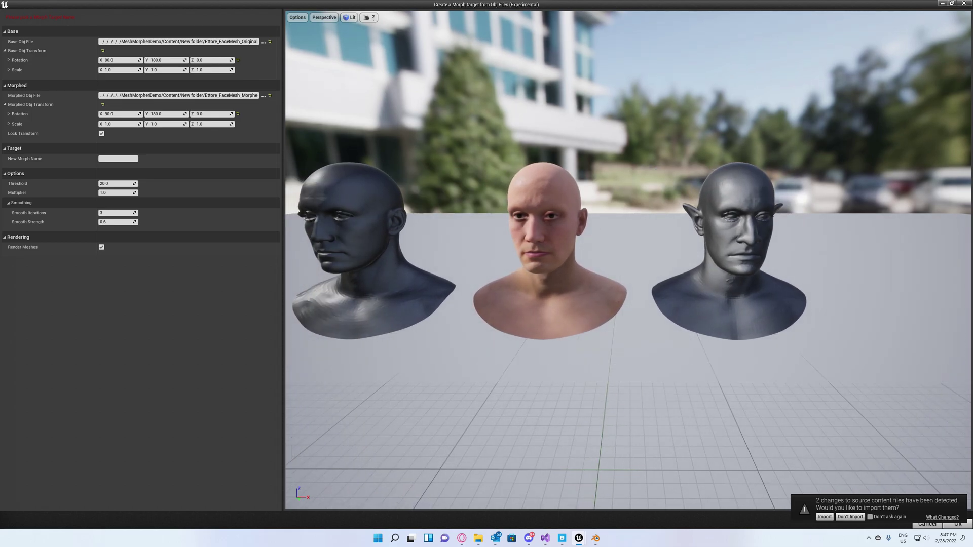
{"action": "left_click", "coordinate": [116, 70]}
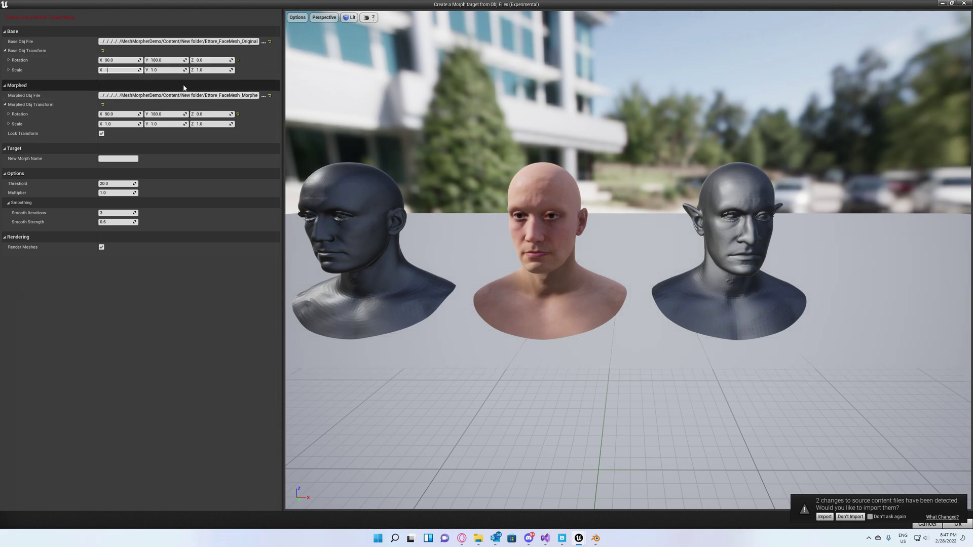
- Mirror both meshes with X scale -1, set threshold 0.0001, and create the ElfWarrior morph without reimporting
{"action": "type", "text": "-1"}
{"action": "key", "text": "Return"}
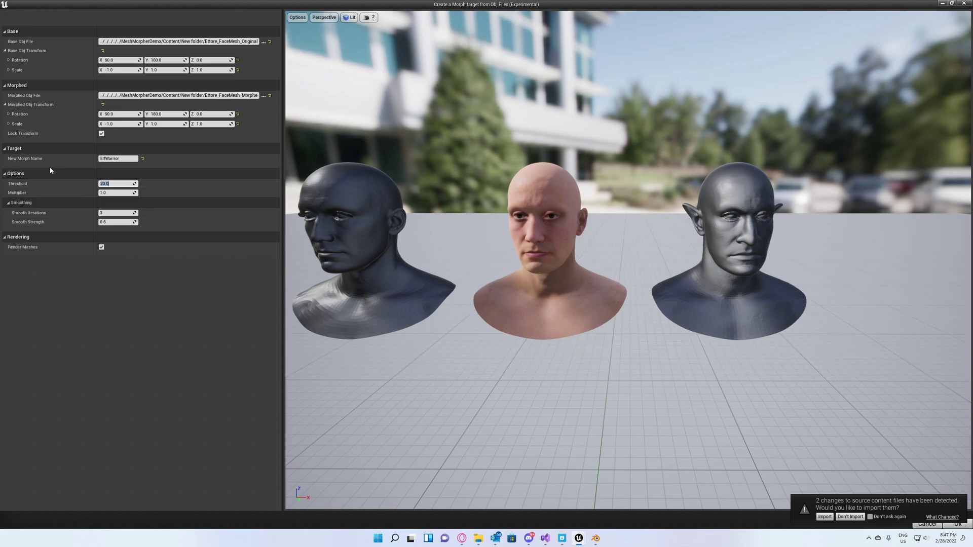
{"action": "type", "text": "0.0001"}
{"action": "left_click", "coordinate": [854, 517]}
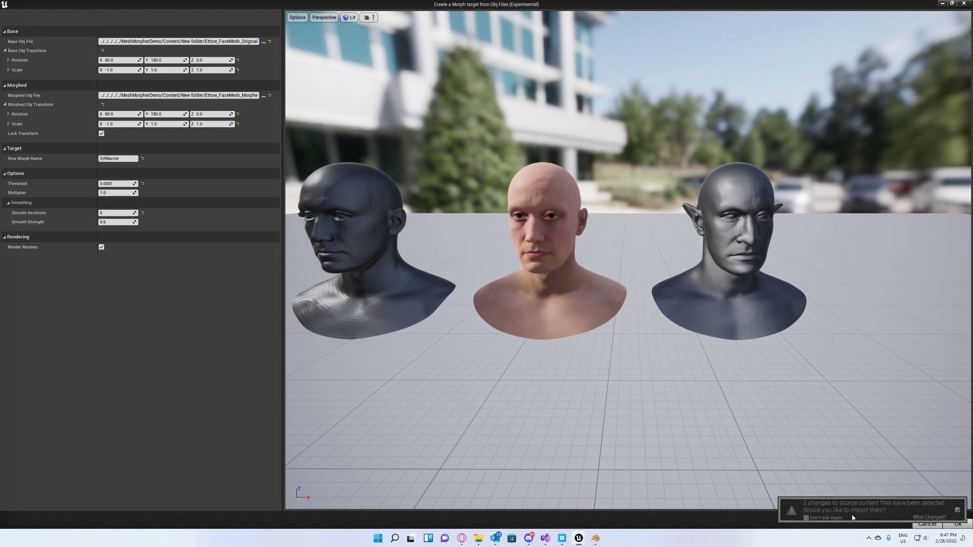
{"action": "left_click", "coordinate": [966, 526]}
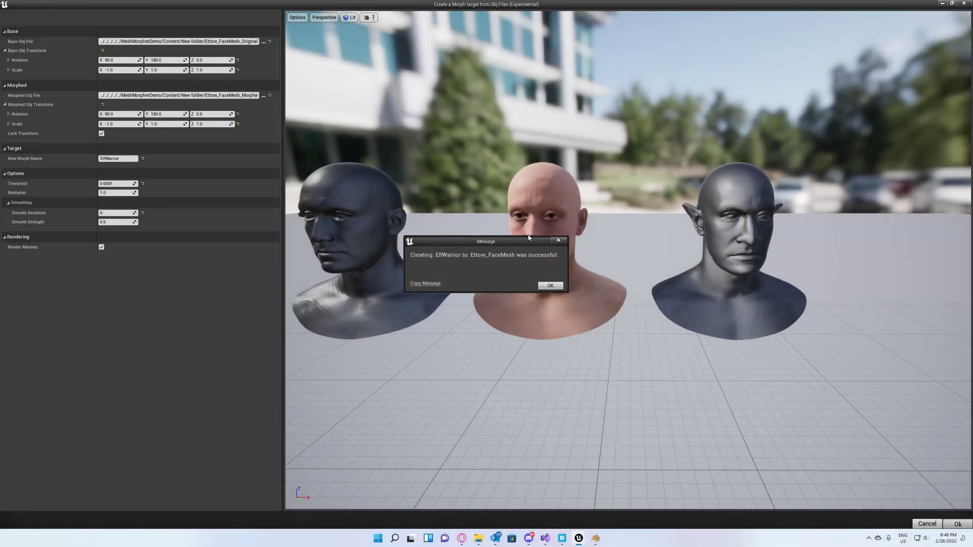
- Open Ettore_FaceMesh in its editor and set the ElfWarrior morph target weight to 1.0
{"action": "left_click", "coordinate": [551, 285]}
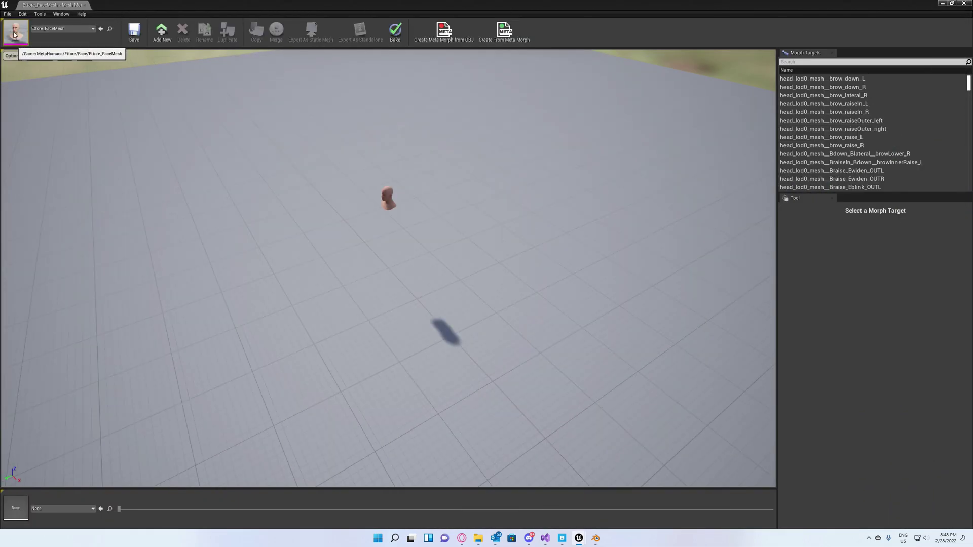
{"action": "double_click", "coordinate": [19, 33]}
{"action": "left_click_drag", "start_coordinate": [968, 97], "coordinate": [968, 502]}
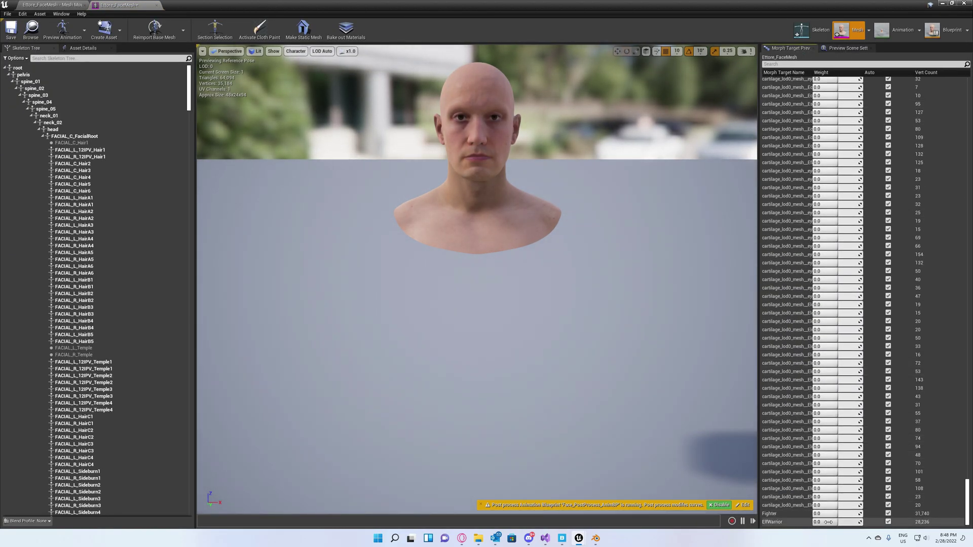
{"action": "left_click_drag", "start_coordinate": [836, 522], "coordinate": [859, 522]}
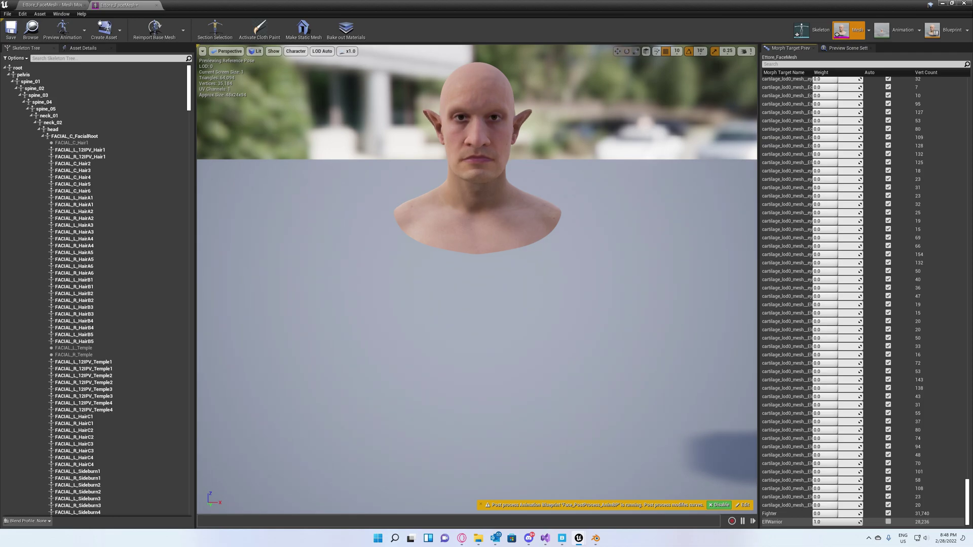
{"action": "left_click_drag", "start_coordinate": [569, 248], "coordinate": [595, 205]}
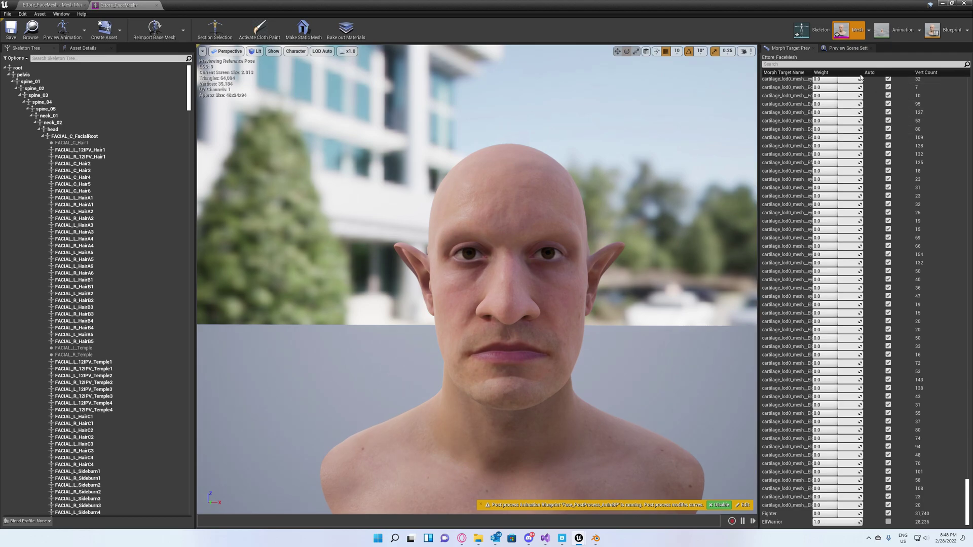
- Set the Preview Controller to Use Specific Animation with mh_arkit_mapping_anim
{"action": "left_click", "coordinate": [856, 49]}
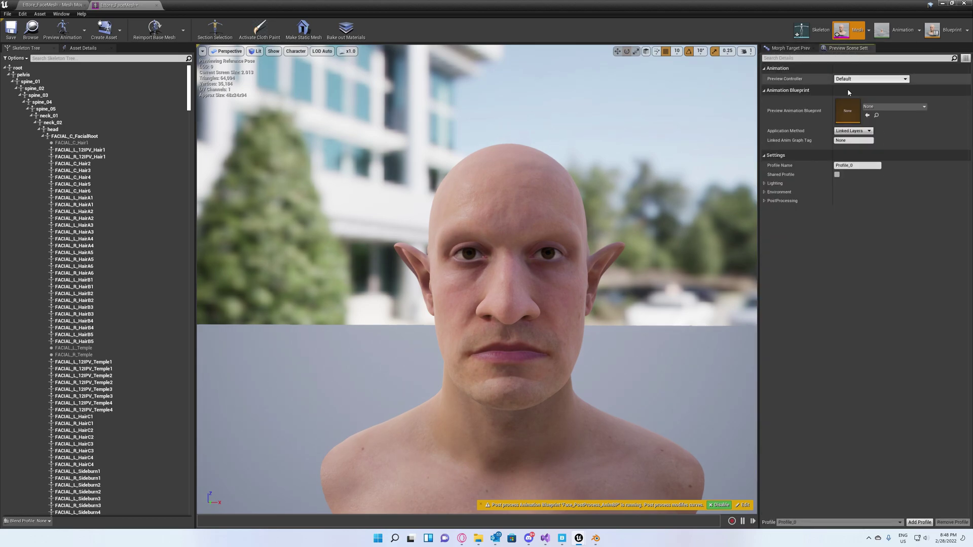
{"action": "left_click", "coordinate": [857, 79]}
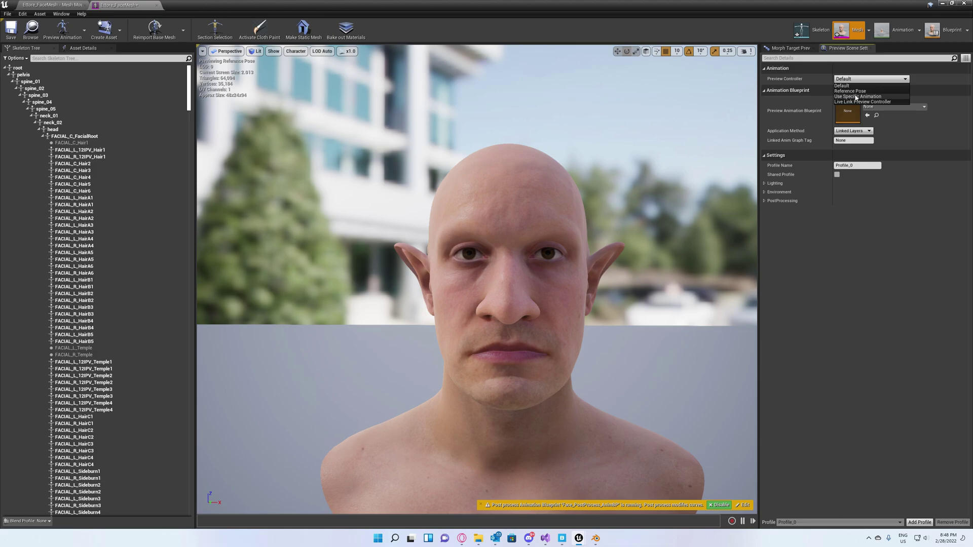
{"action": "left_click", "coordinate": [859, 97]}
{"action": "left_click", "coordinate": [887, 96]}
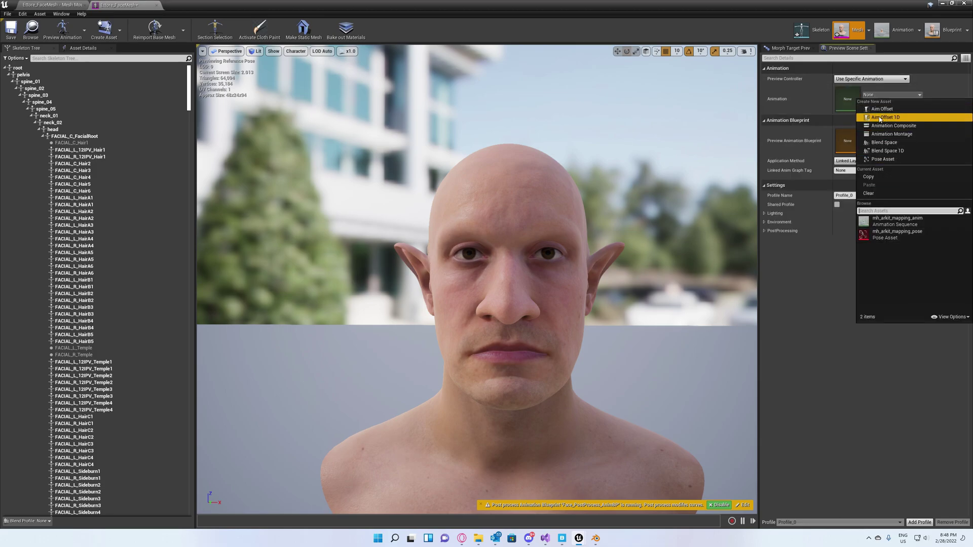
{"action": "left_click", "coordinate": [912, 226]}
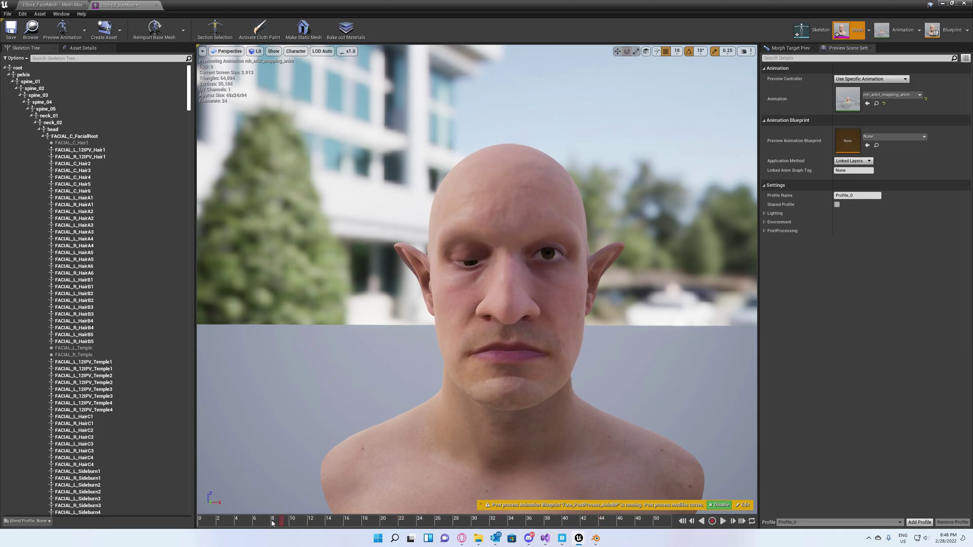
- Pause the facial animation and scrub the timeline to frame 38, where the mouth opens
{"action": "left_click", "coordinate": [250, 522]}
{"action": "left_click_drag", "start_coordinate": [250, 522], "coordinate": [543, 526]}
{"action": "left_click_drag", "start_coordinate": [567, 525], "coordinate": [439, 527]}
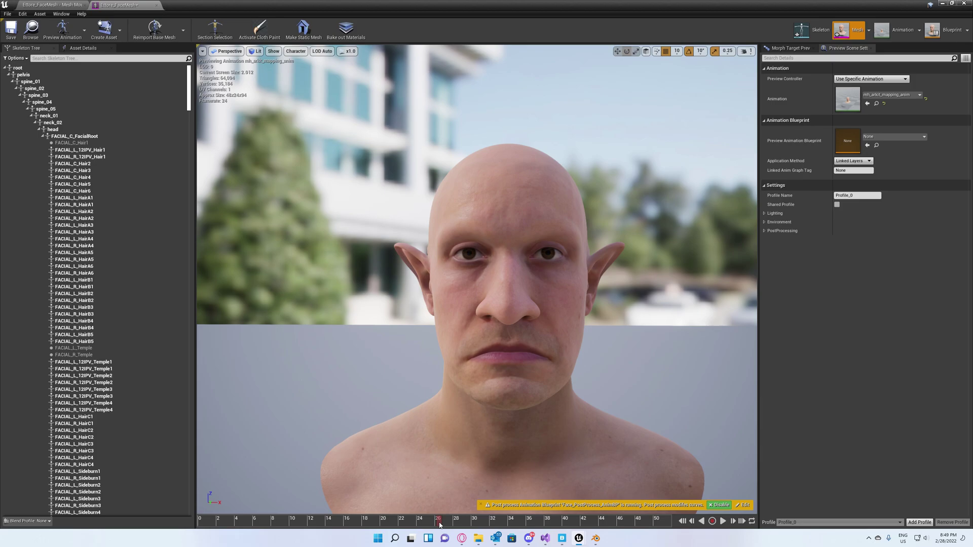
{"action": "left_click_drag", "start_coordinate": [440, 523], "coordinate": [495, 524]}
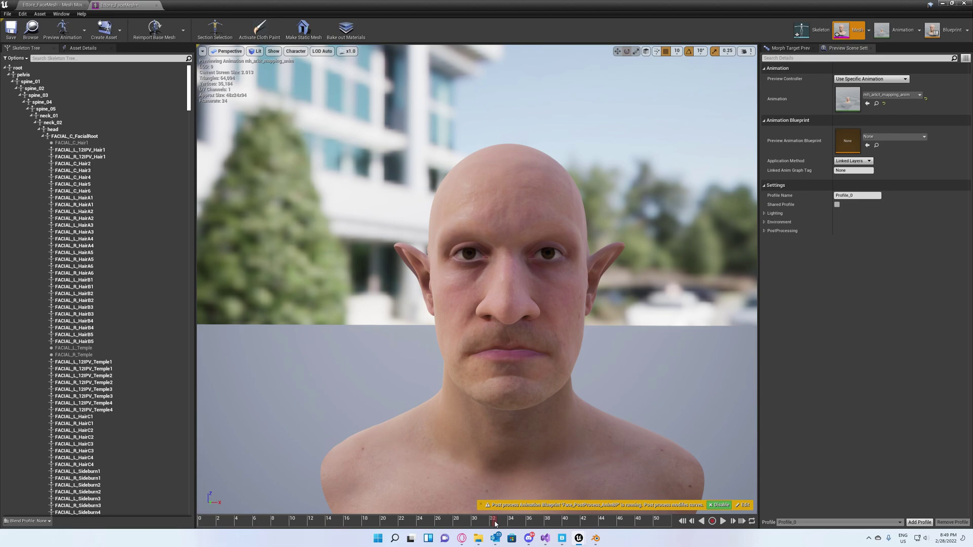
{"action": "left_click_drag", "start_coordinate": [497, 523], "coordinate": [550, 523]}
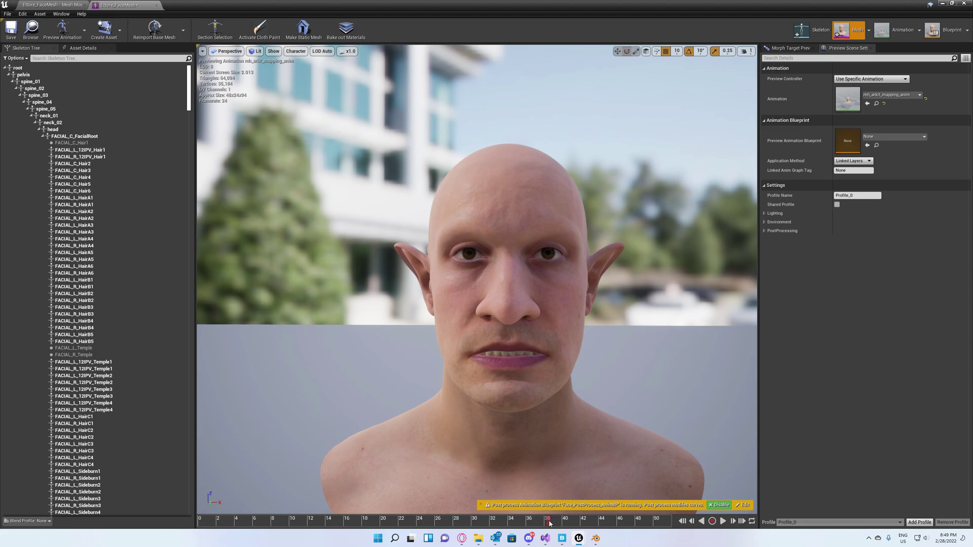